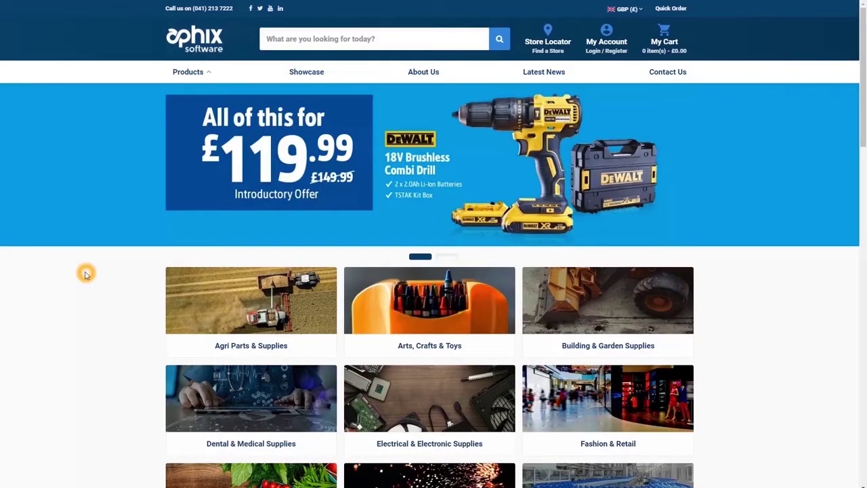
Scroll through the home page and view the £119.99 introductory offer slide.
scroll(86, 274, down, 2)
scroll(86, 274, down, 1)
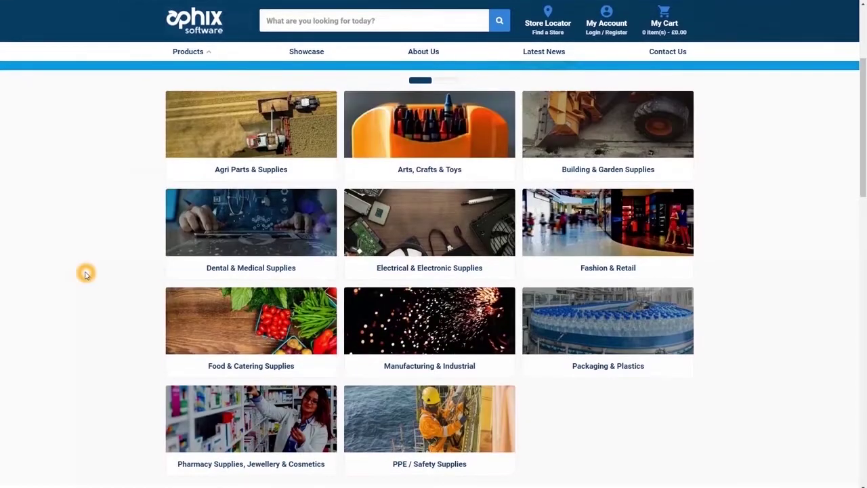
scroll(86, 273, down, 2)
scroll(86, 273, down, 2)
scroll(86, 274, down, 3)
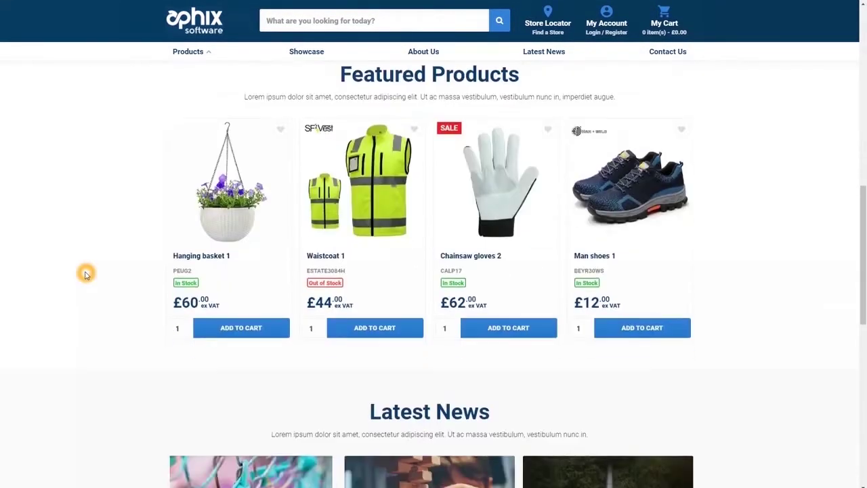
scroll(86, 273, down, 2)
scroll(86, 273, down, 2)
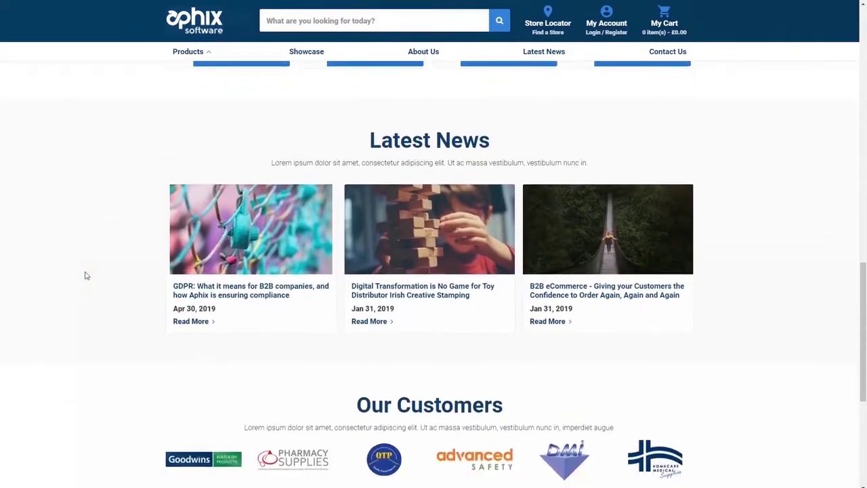
scroll(86, 274, down, 2)
scroll(86, 274, down, 2)
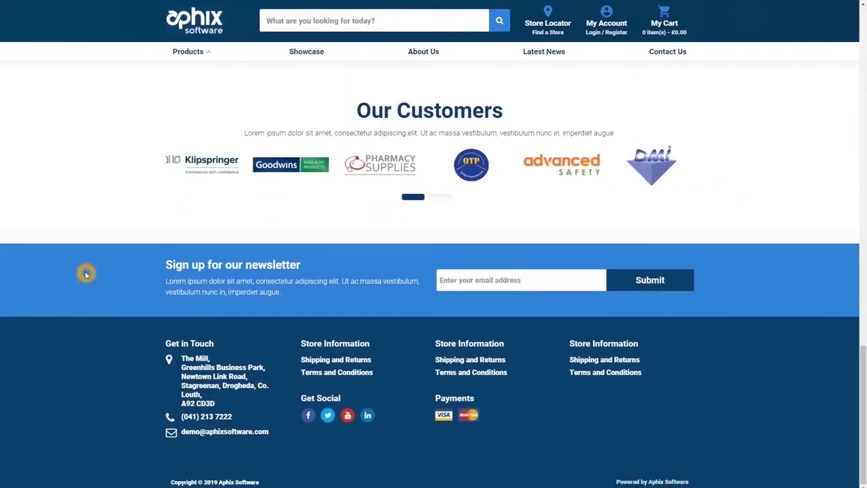
scroll(86, 274, up, 3)
scroll(86, 273, up, 1)
scroll(86, 273, up, 2)
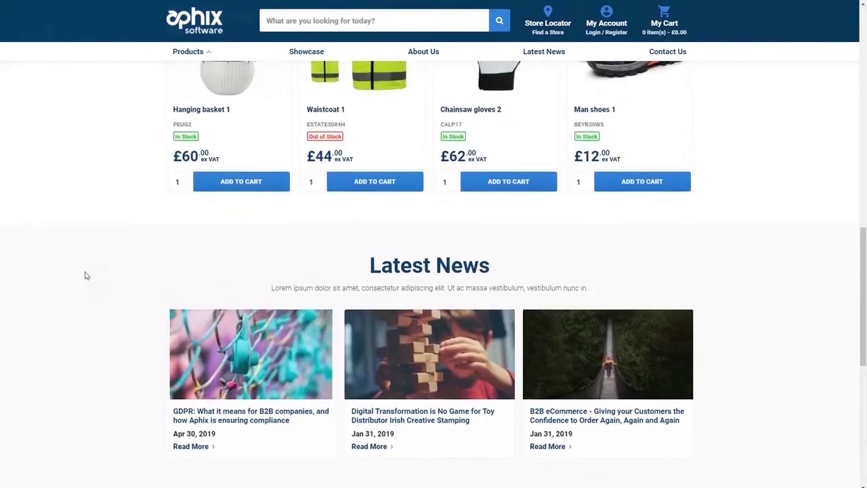
scroll(86, 273, up, 3)
scroll(86, 273, up, 3)
scroll(86, 273, up, 3)
scroll(86, 273, up, 2)
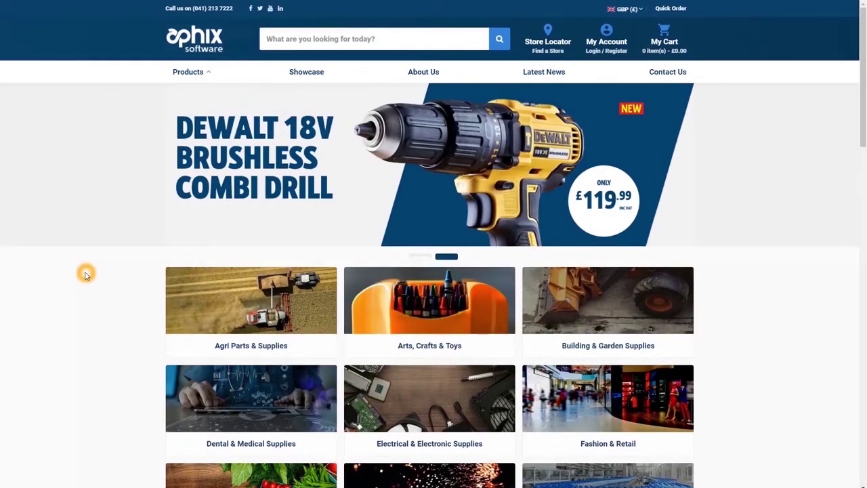
click(425, 260)
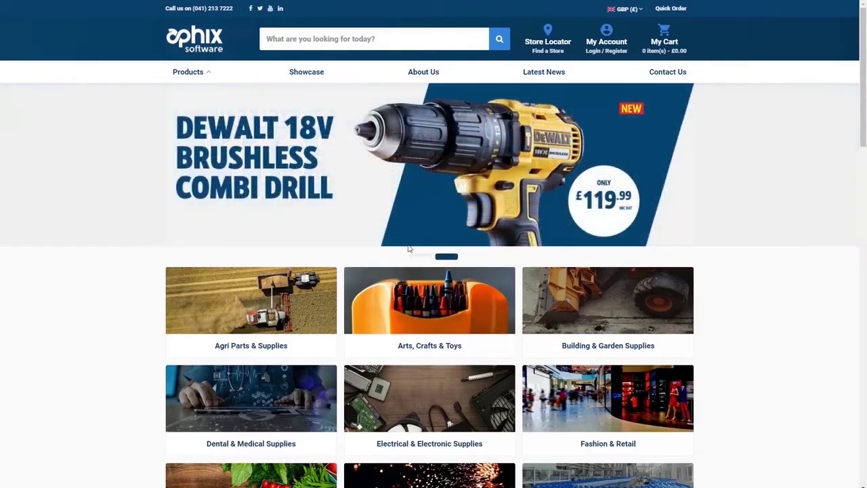
Browse the product categories menu and a category's subcategories.
click(207, 70)
click(214, 114)
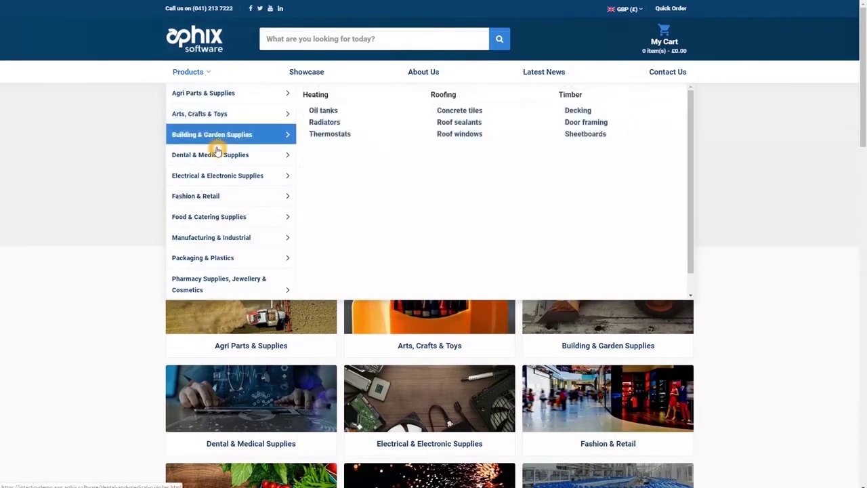
scroll(95, 305, down, 5)
scroll(95, 309, down, 2)
scroll(95, 309, down, 1)
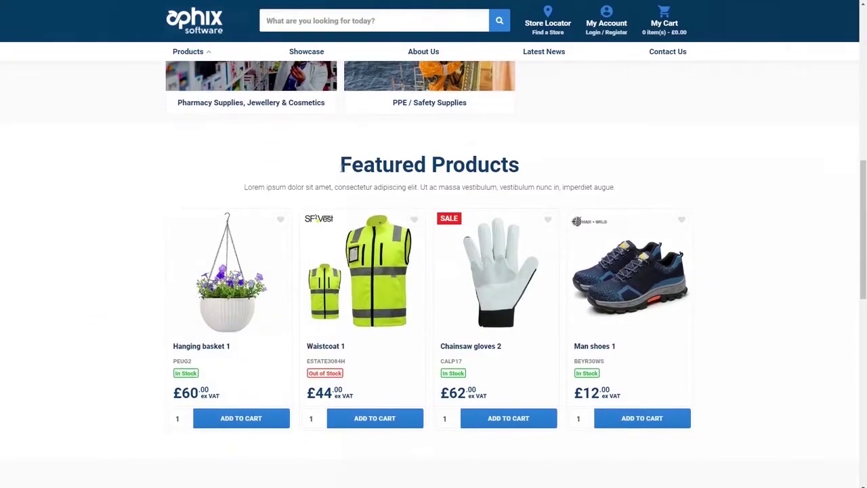
Highlight the Featured Products, Latest News and Our Customers section headings in turn.
drag(339, 169, 518, 169)
click(91, 179)
scroll(375, 97, down, 5)
drag(374, 97, 501, 98)
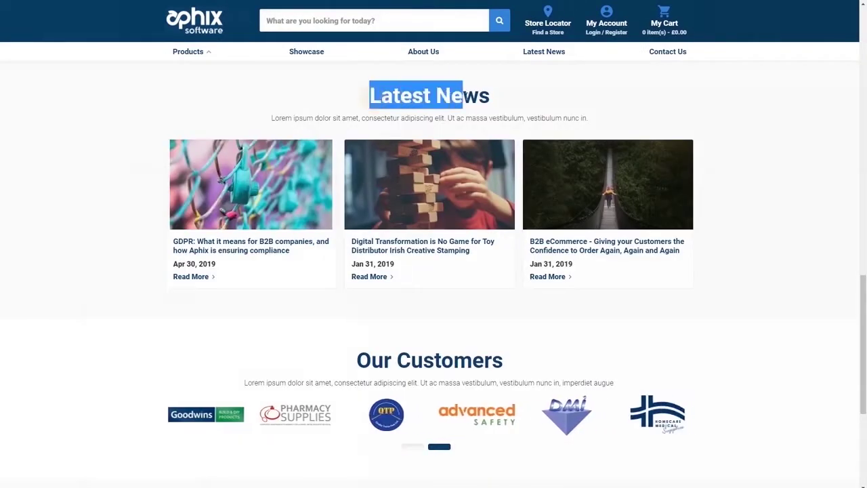
click(502, 98)
scroll(60, 149, down, 1)
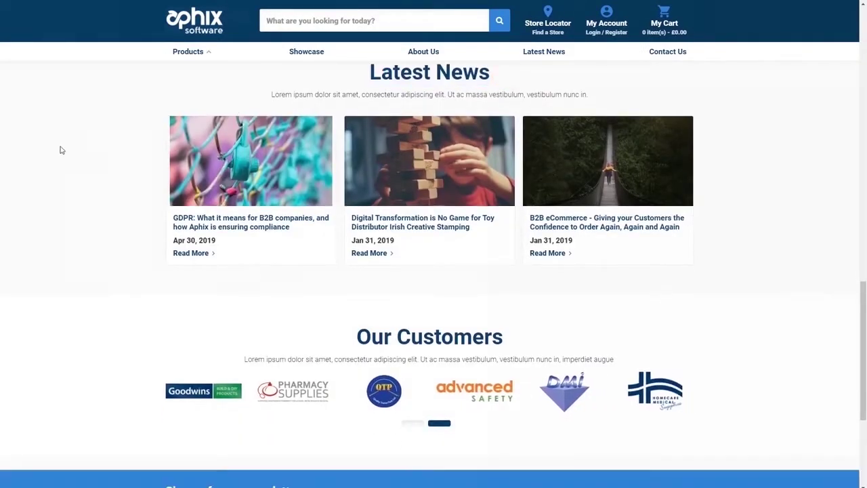
scroll(60, 149, down, 4)
drag(356, 179, 507, 178)
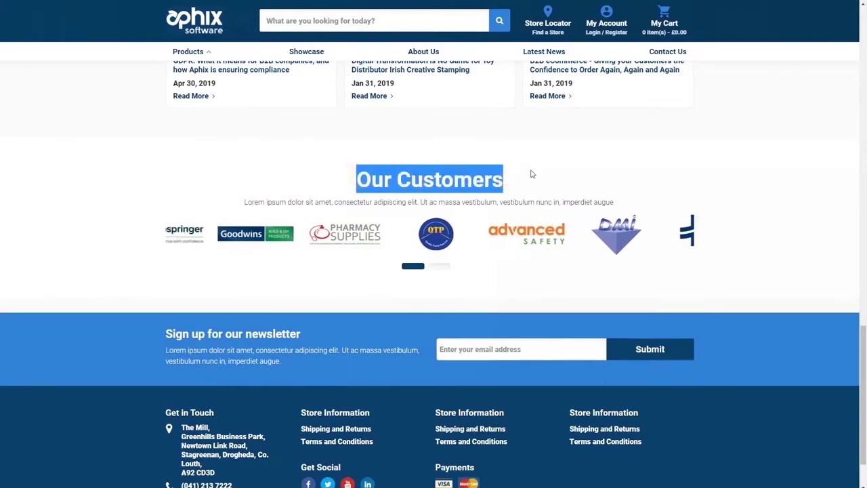
click(530, 174)
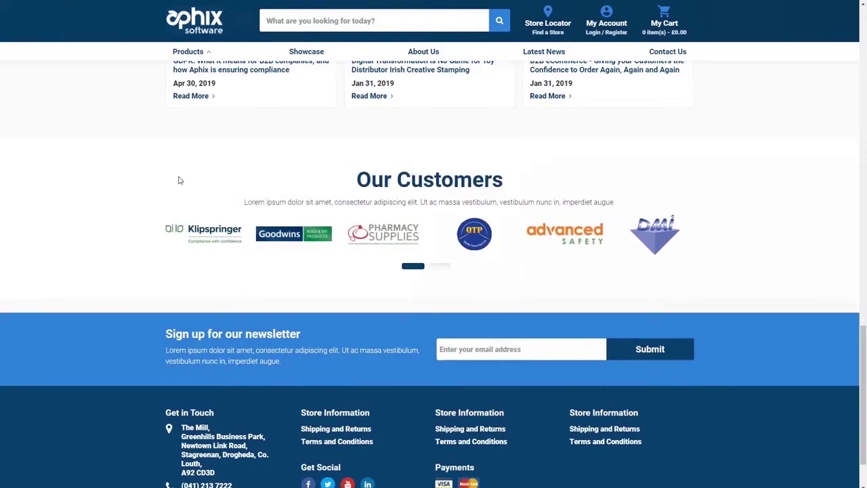
scroll(179, 180, up, 5)
scroll(115, 233, up, 10)
scroll(101, 229, up, 5)
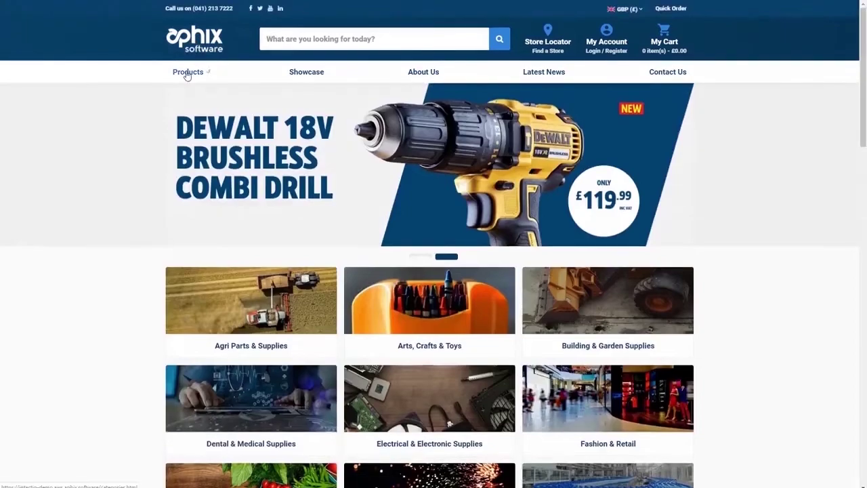
Open the full Products listing, with prices shown in euros.
click(187, 73)
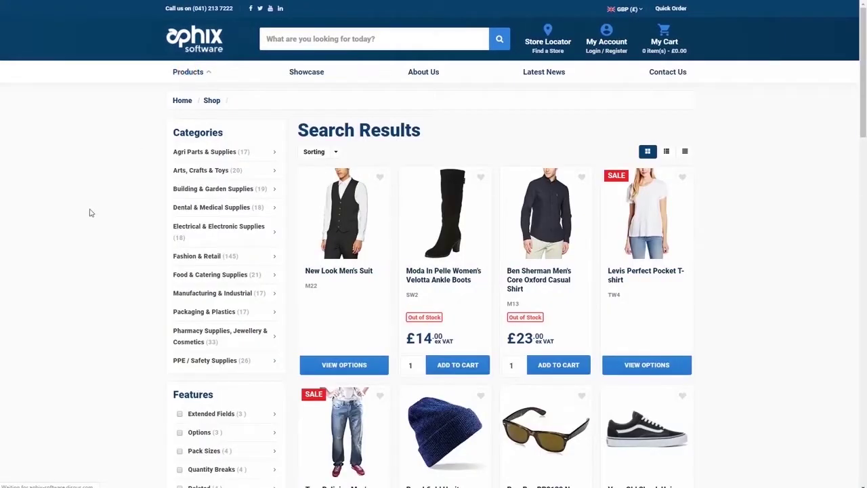
click(90, 211)
click(701, 146)
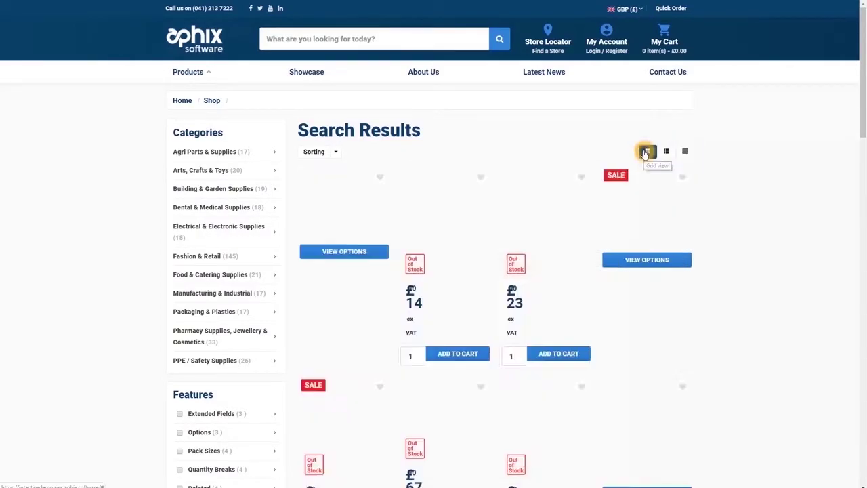
Scroll through the products and their category, feature, size and colour filters.
scroll(43, 238, down, 4)
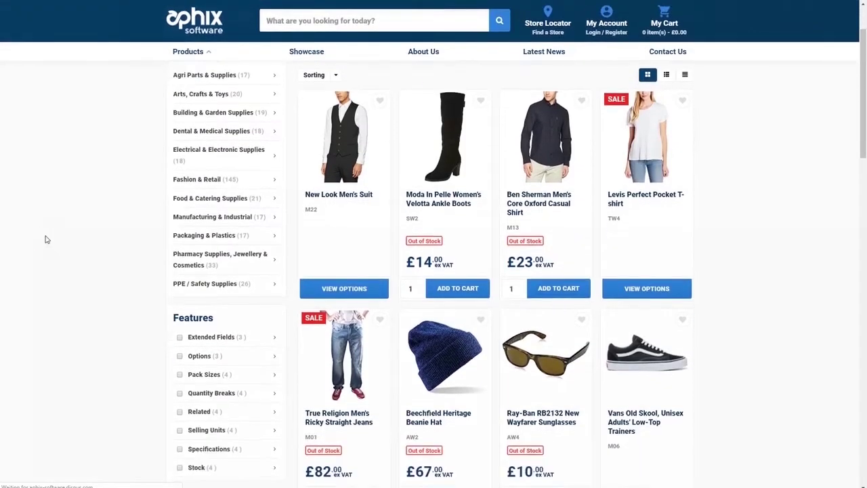
scroll(47, 237, down, 2)
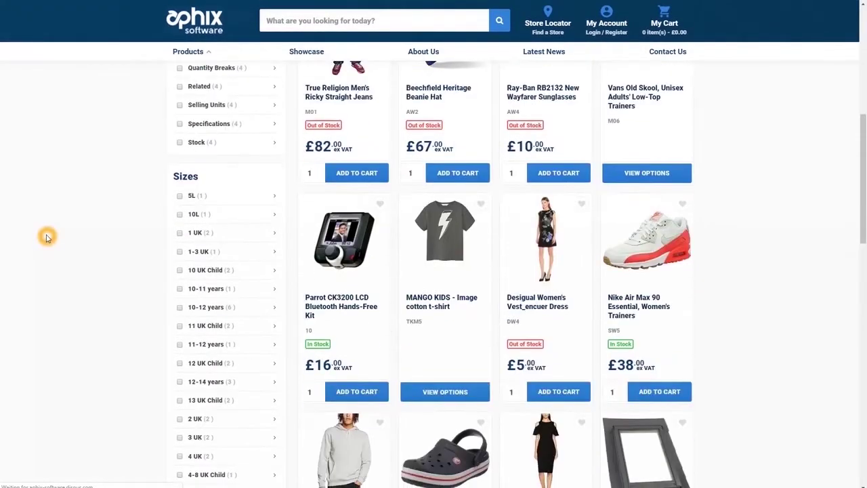
scroll(47, 237, down, 2)
scroll(47, 237, down, 4)
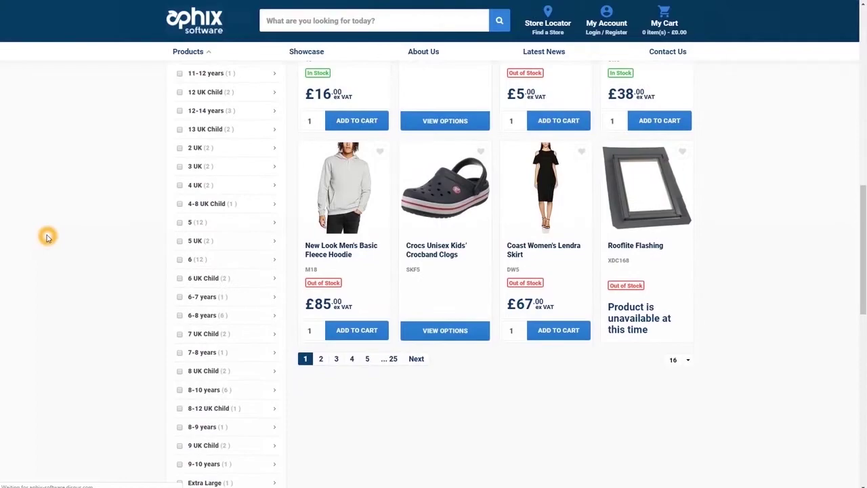
scroll(47, 237, down, 2)
scroll(47, 235, down, 3)
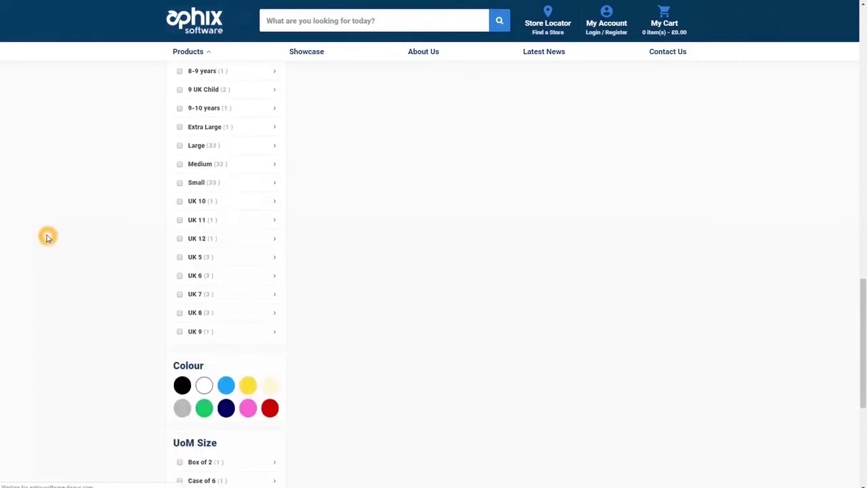
scroll(118, 257, down, 2)
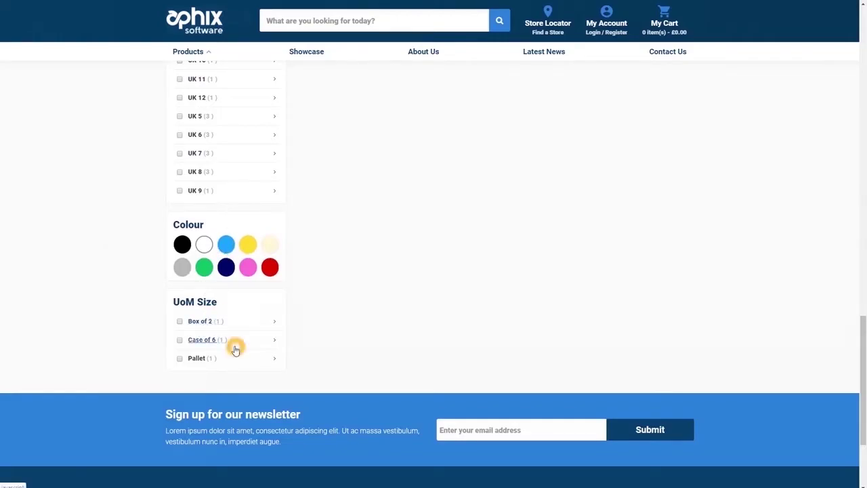
scroll(157, 309, up, 4)
scroll(156, 291, up, 1)
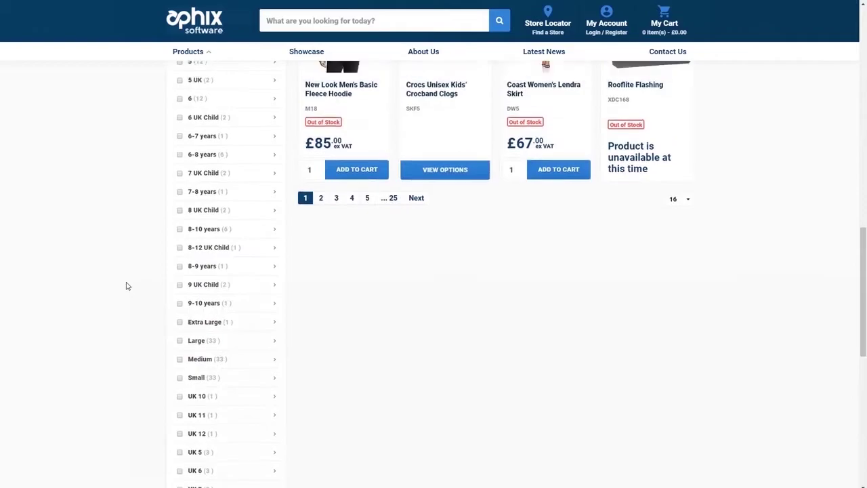
Add the Desigual dress, Ben Sherman shirt and Ray-Ban sunglasses to the cart, totalling €68.00.
scroll(155, 284, up, 4)
scroll(153, 271, up, 3)
scroll(47, 144, down, 1)
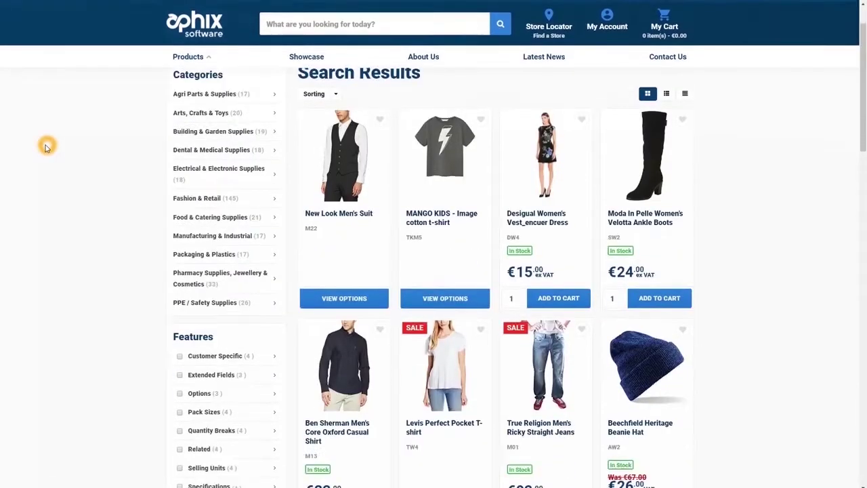
scroll(47, 144, down, 1)
scroll(276, 196, down, 2)
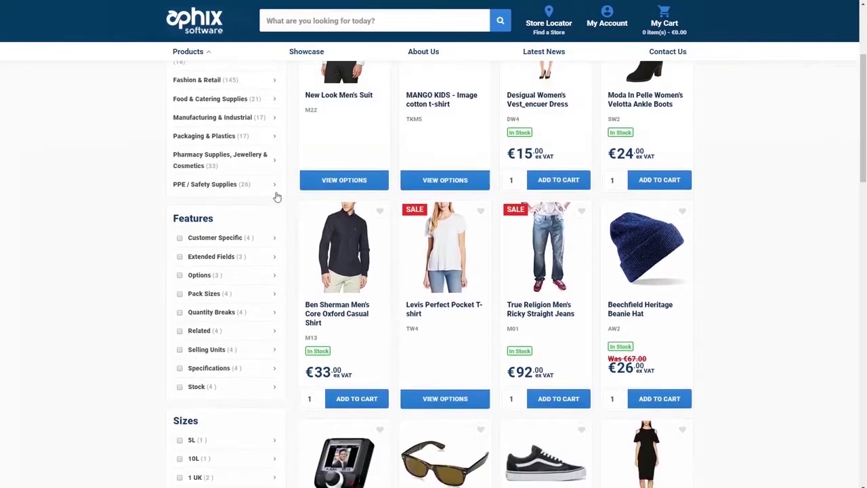
click(548, 180)
scroll(467, 258, down, 3)
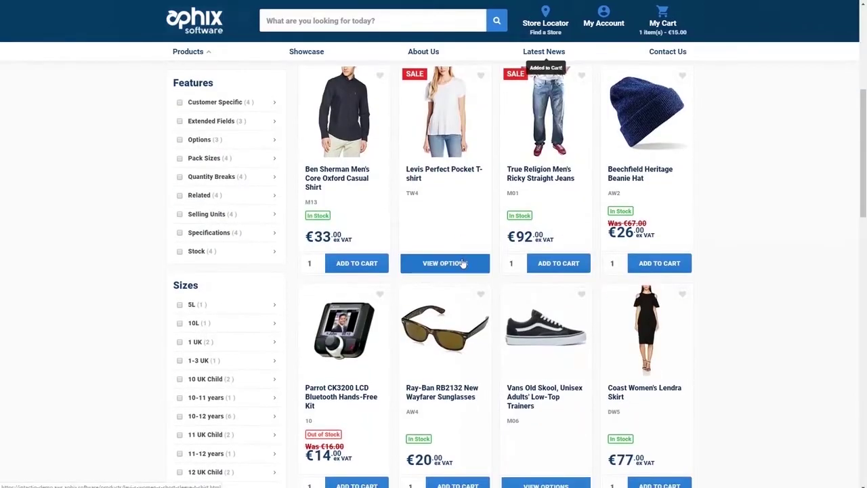
click(361, 264)
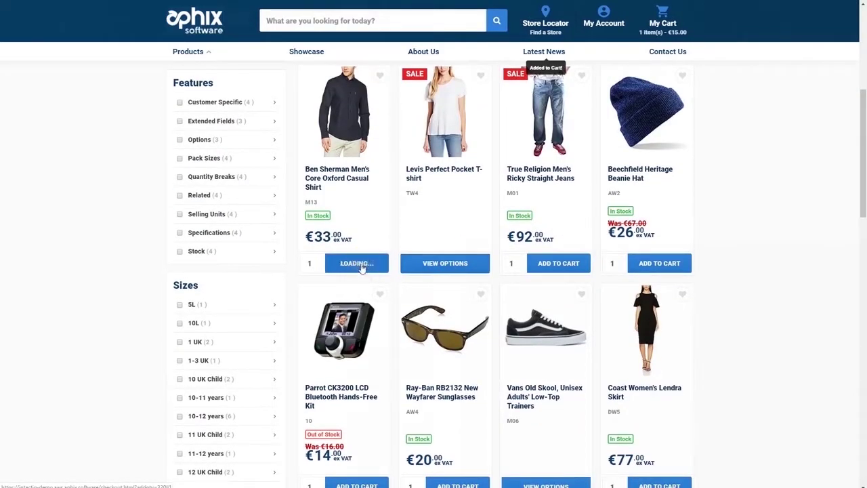
scroll(361, 264, down, 2)
click(447, 397)
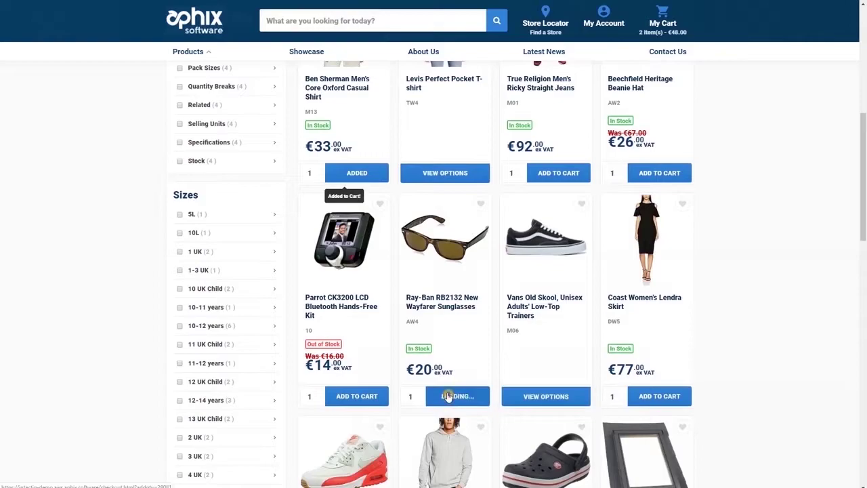
scroll(779, 237, up, 5)
click(765, 126)
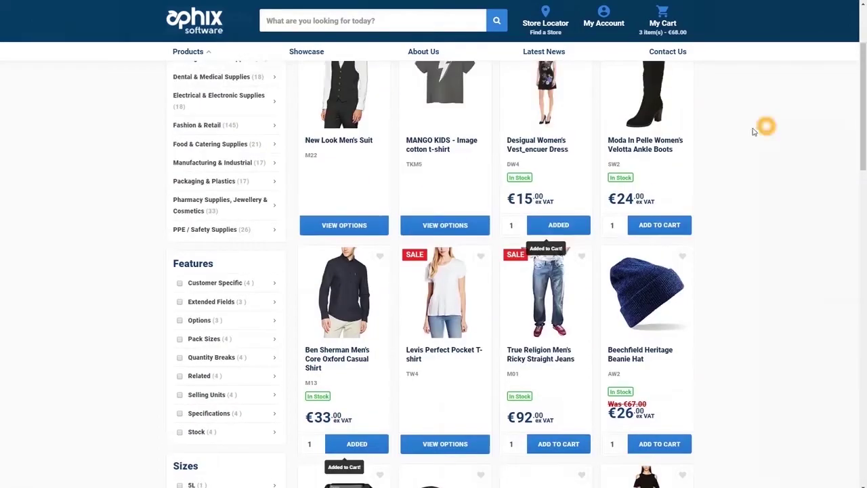
click(369, 15)
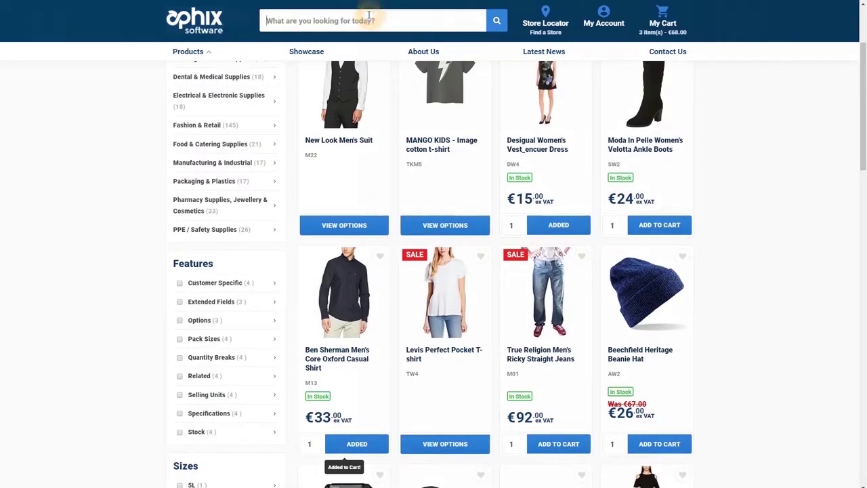
text(a)
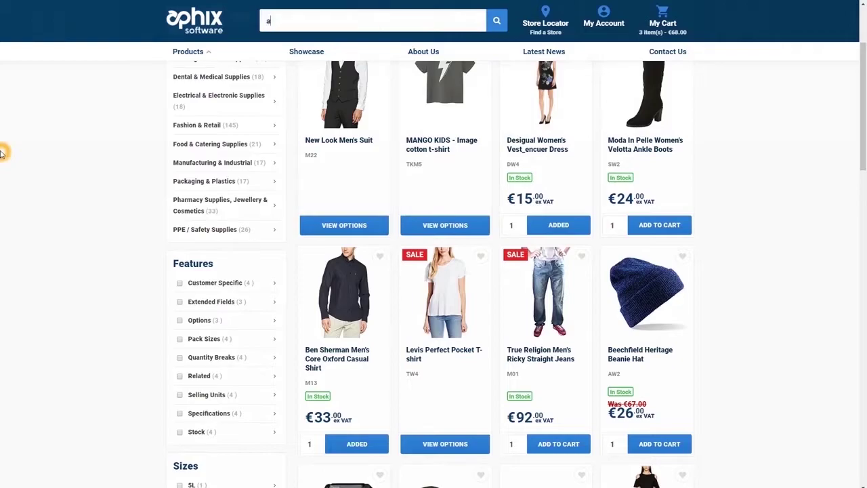
key(BackSpace)
key(BackSpace)
key(BackSpace)
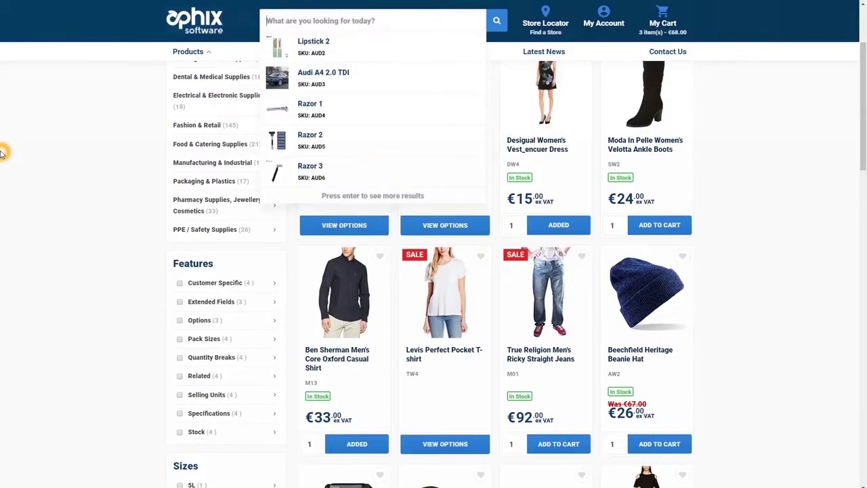
text(sc08)
click(305, 23)
key(BackSpace)
key(BackSpace)
key(BackSpace)
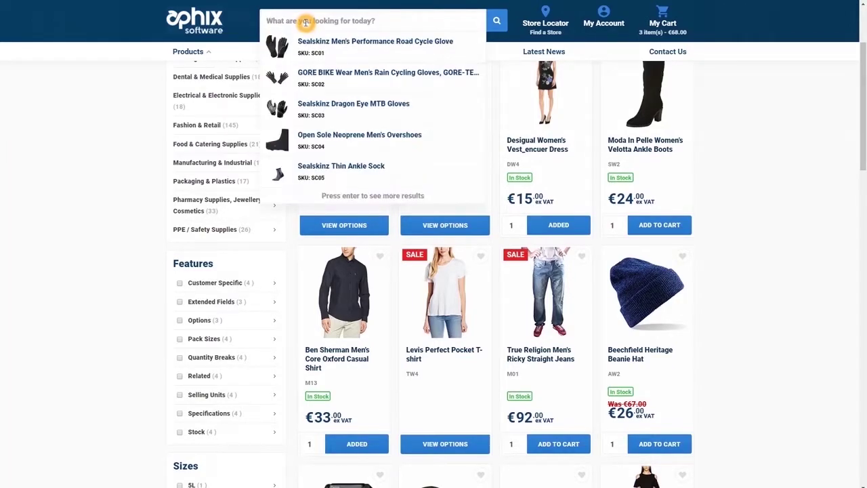
text(blu)
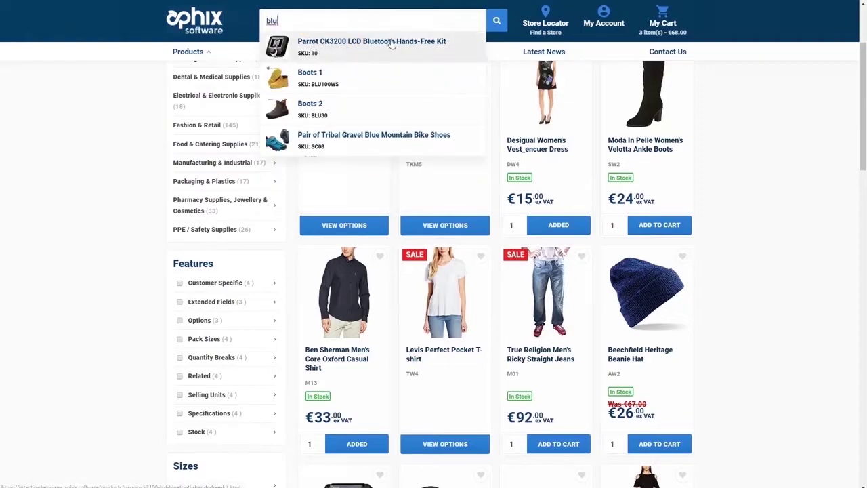
key(BackSpace)
key(BackSpace)
key(BackSpace)
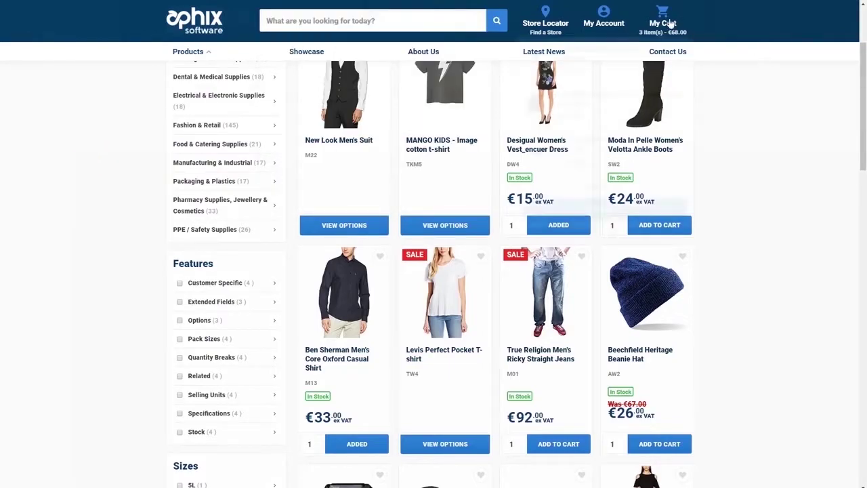
Open the cart and look over the saved order list options.
click(668, 23)
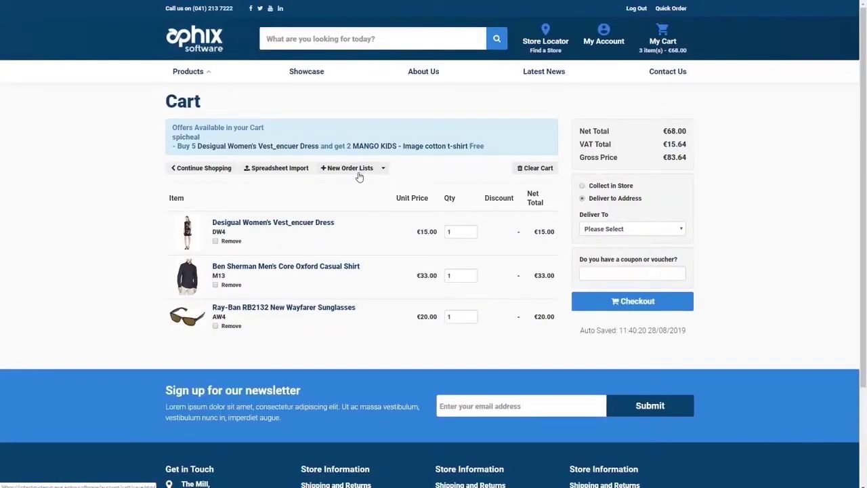
click(383, 169)
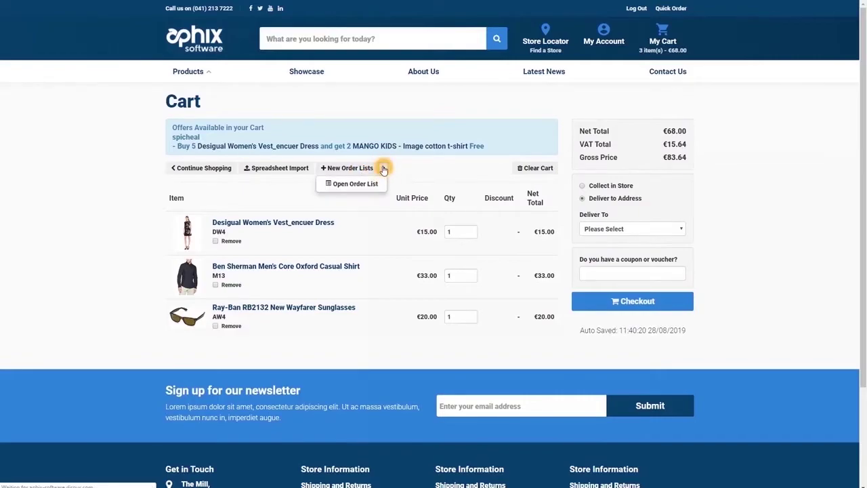
click(384, 169)
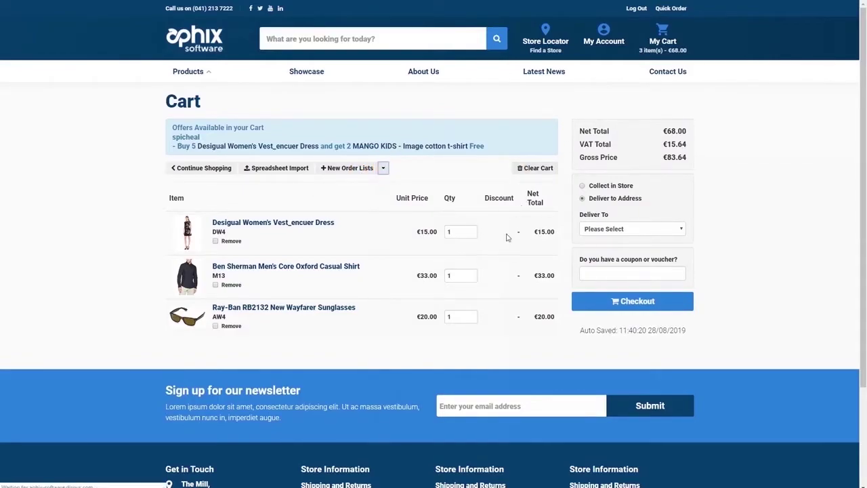
Deliver to an address in Ireland and update the cart, adding €13.00 shipping.
click(582, 187)
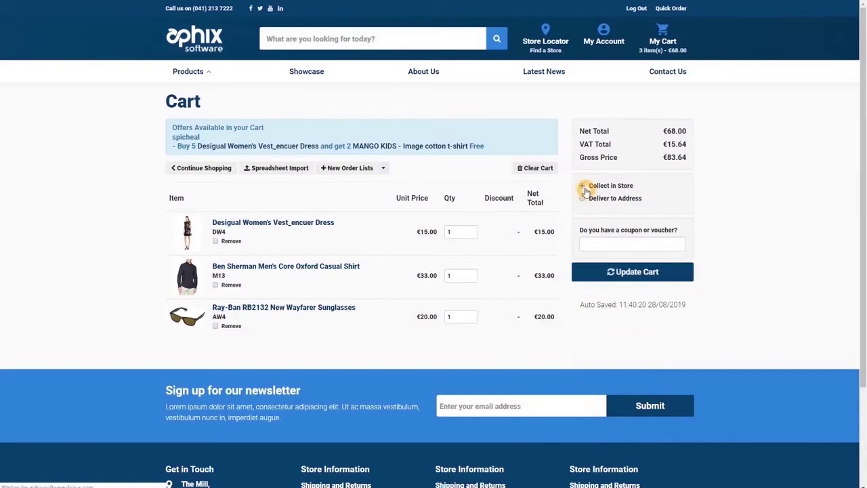
click(582, 199)
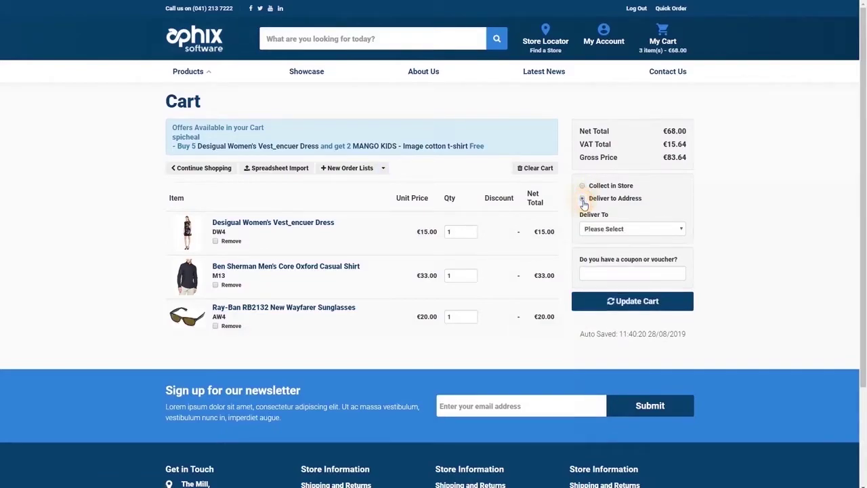
click(620, 230)
click(621, 261)
click(630, 301)
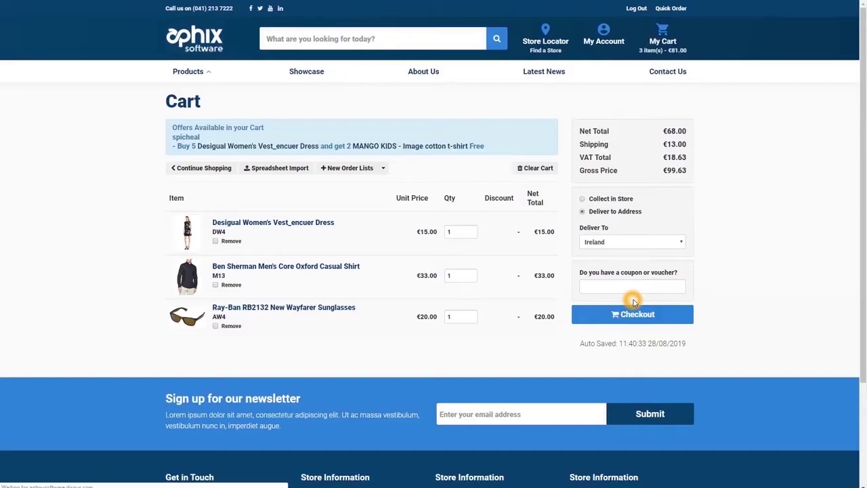
At checkout, fill Contact Name from the suggestion and set PO Reference to 'Gift'.
click(643, 316)
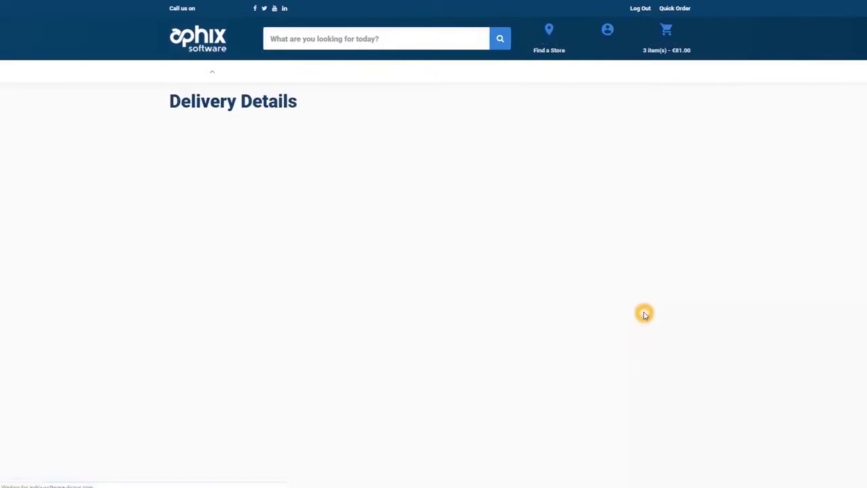
scroll(101, 236, down, 2)
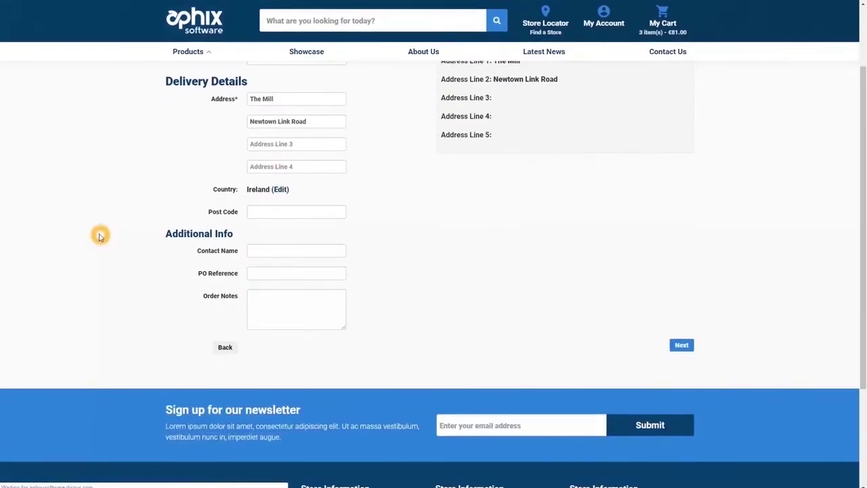
click(262, 250)
click(258, 270)
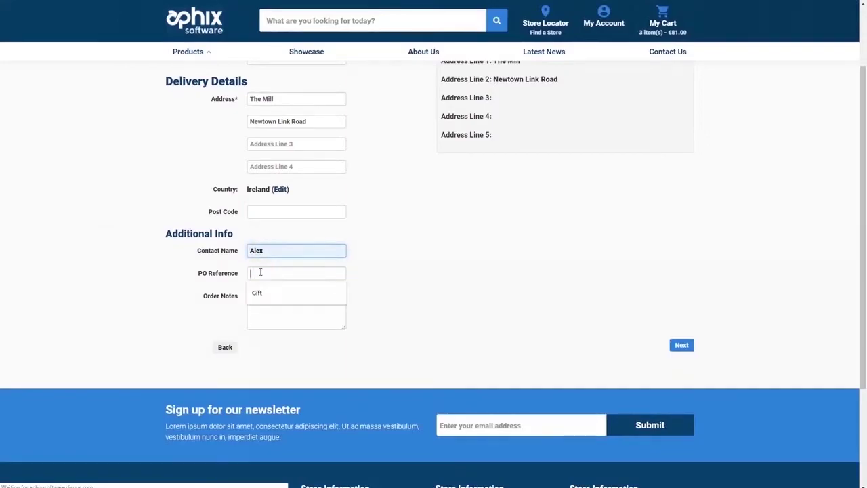
click(266, 297)
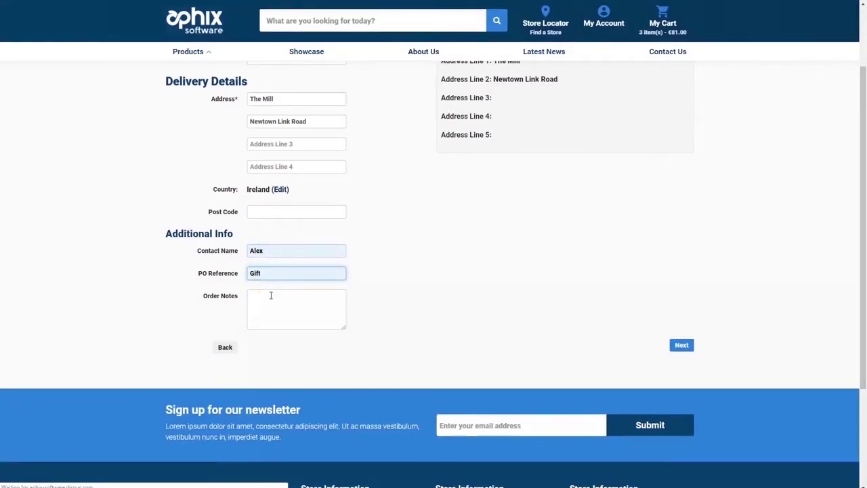
scroll(654, 327, up, 2)
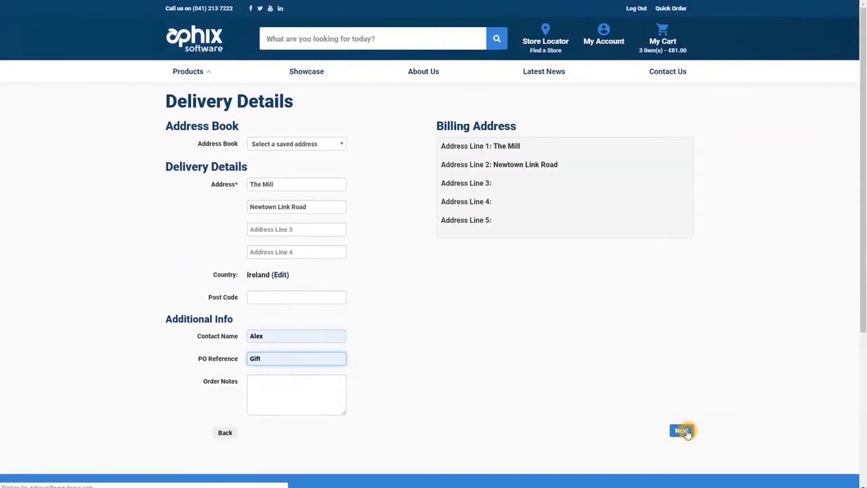
Choose Order on Credit as payment, accept the terms and place the order.
scroll(380, 295, down, 4)
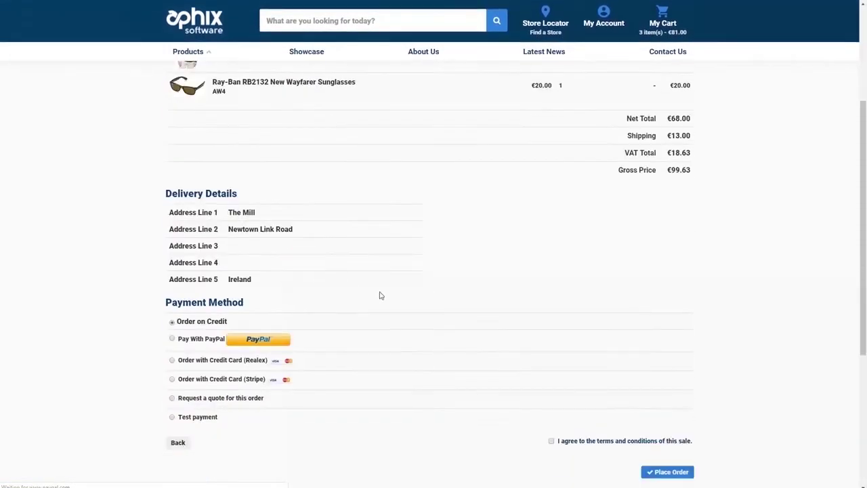
scroll(380, 295, down, 1)
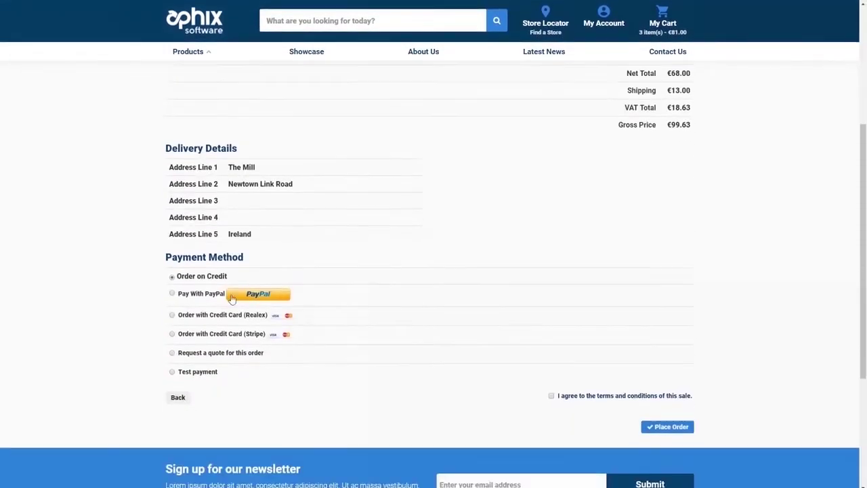
click(174, 296)
click(172, 315)
click(175, 334)
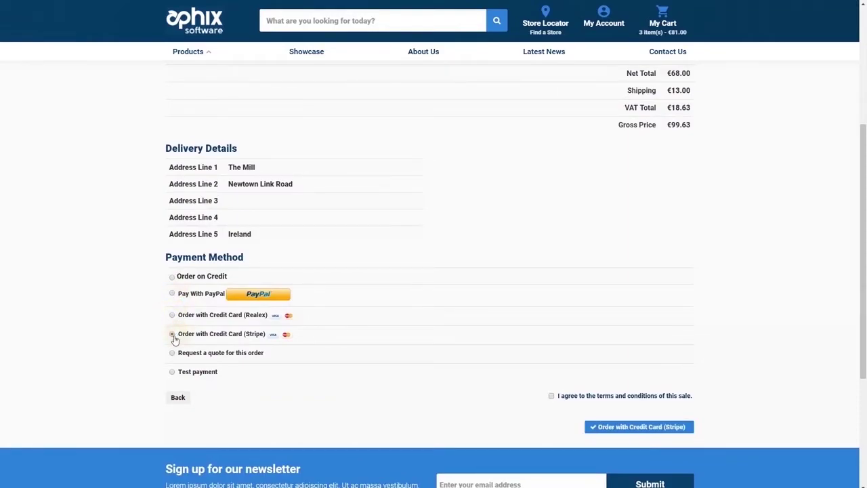
click(173, 357)
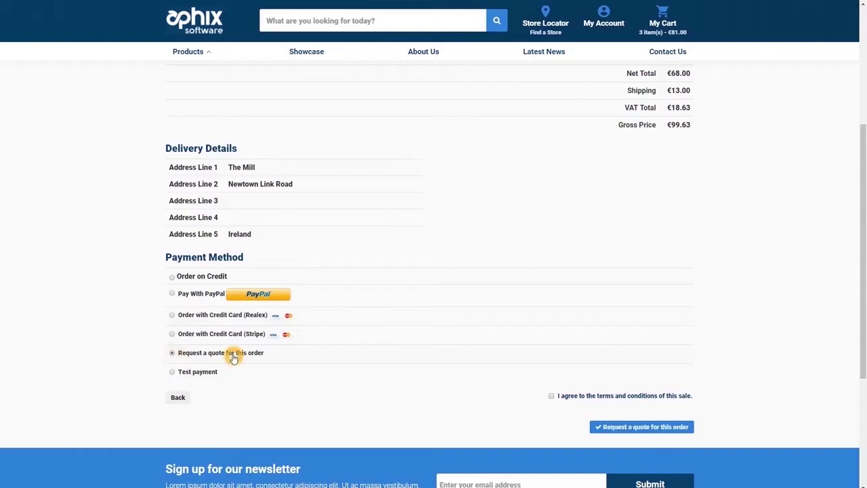
click(172, 335)
click(172, 276)
click(551, 395)
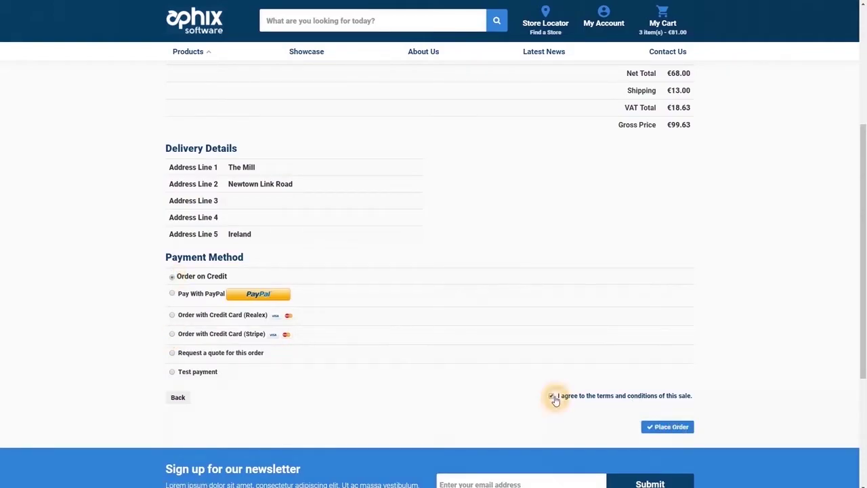
click(657, 429)
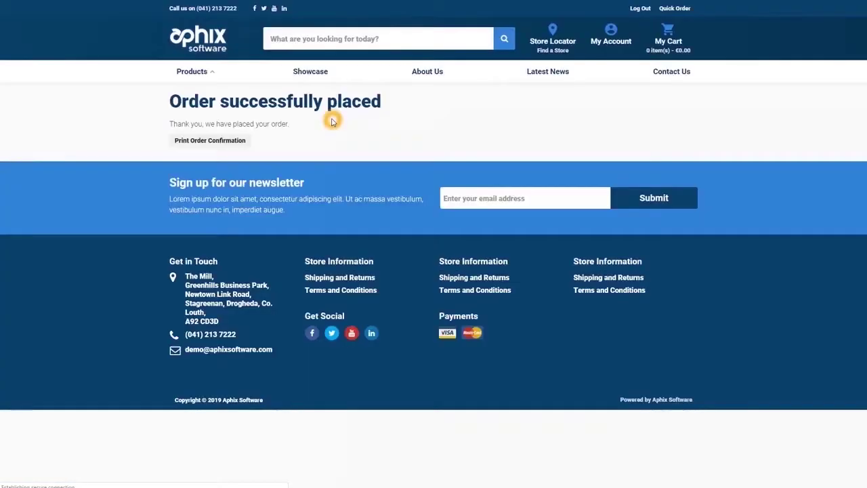
Preview the printable order confirmation, then close the print window.
click(244, 140)
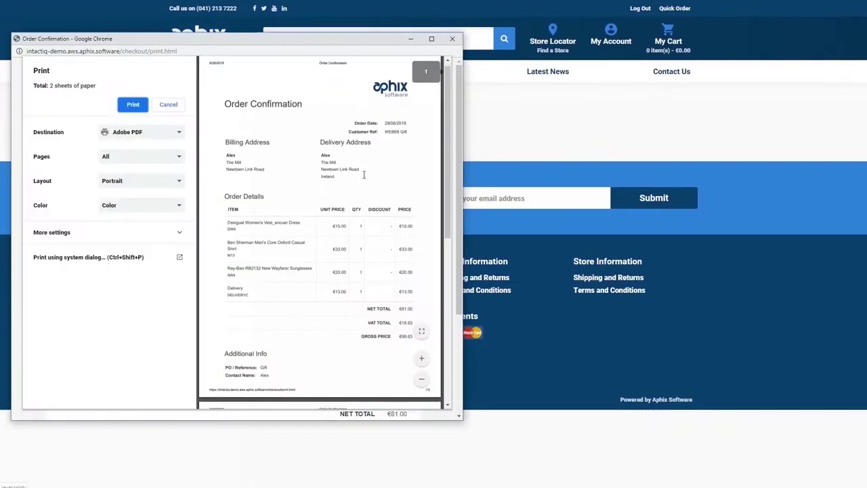
scroll(366, 183, down, 5)
scroll(366, 183, up, 3)
scroll(367, 180, up, 2)
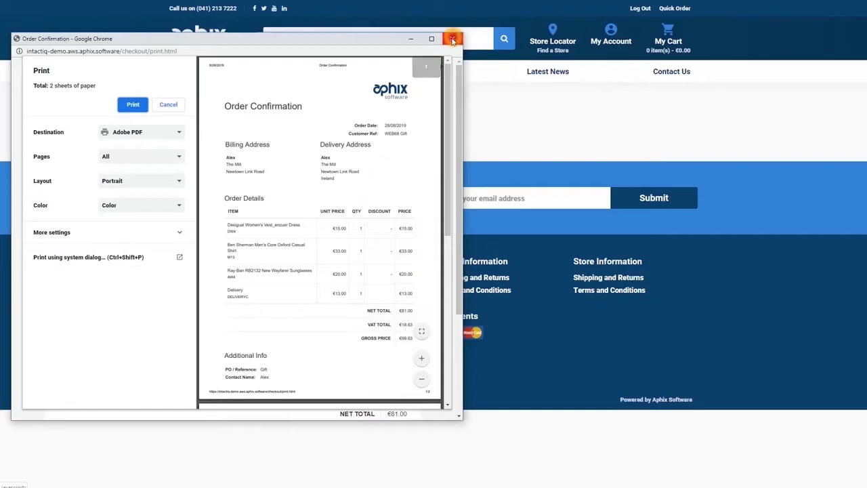
click(453, 39)
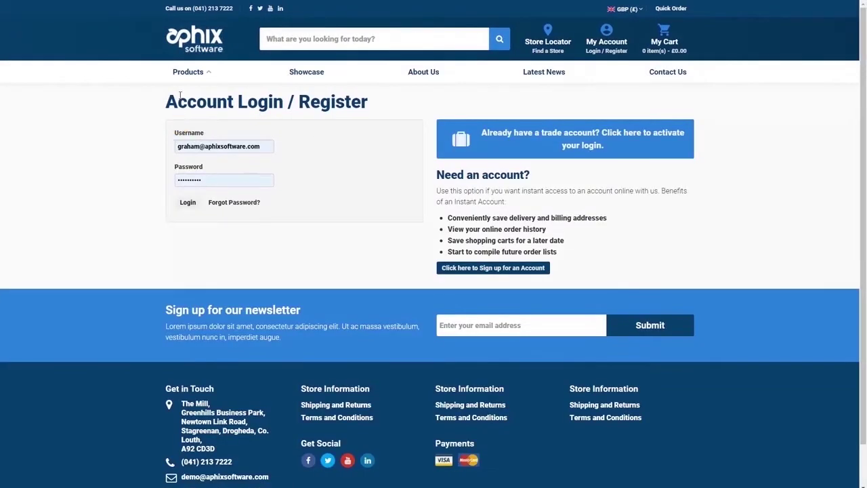
View the Sign up Online registration page, then return and log in to the demo account.
drag(165, 102, 362, 102)
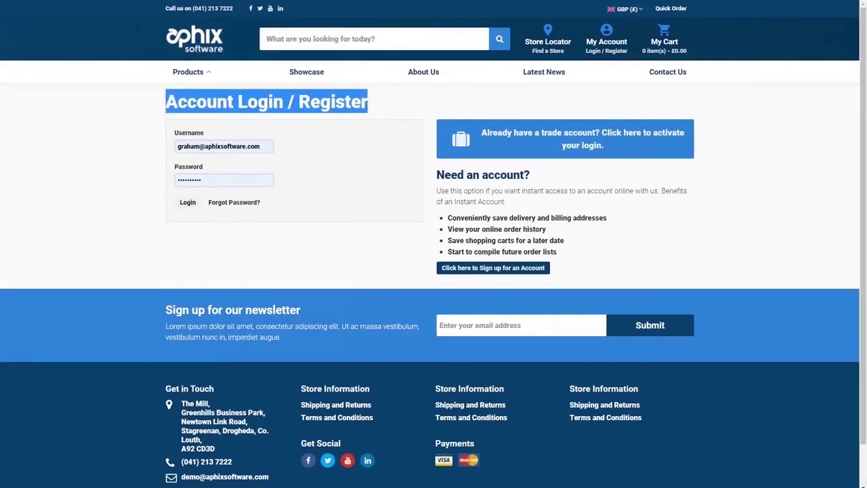
click(379, 105)
click(452, 269)
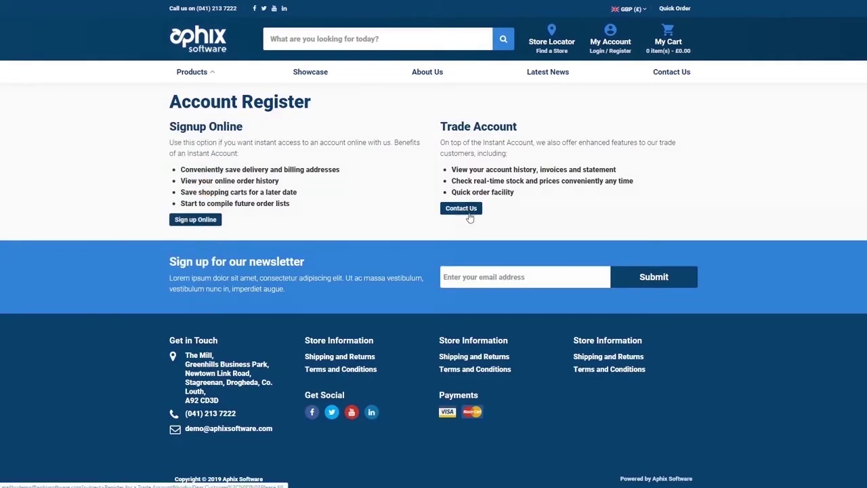
click(190, 220)
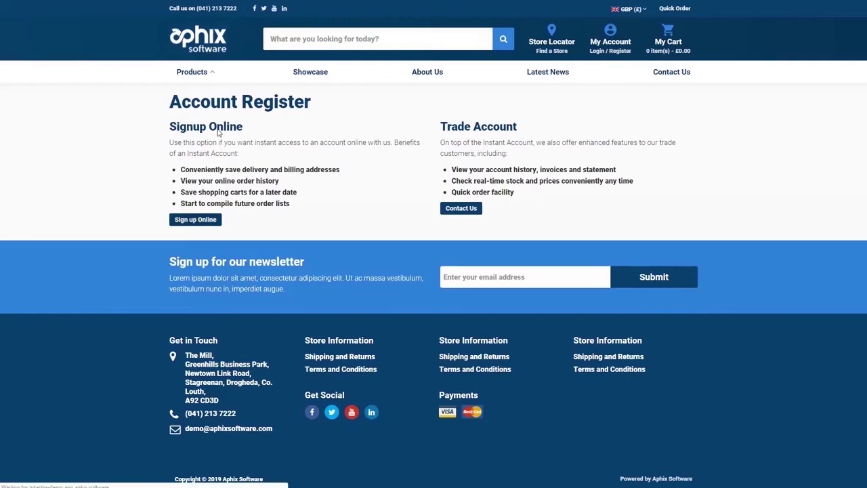
scroll(251, 187, down, 4)
scroll(489, 237, up, 4)
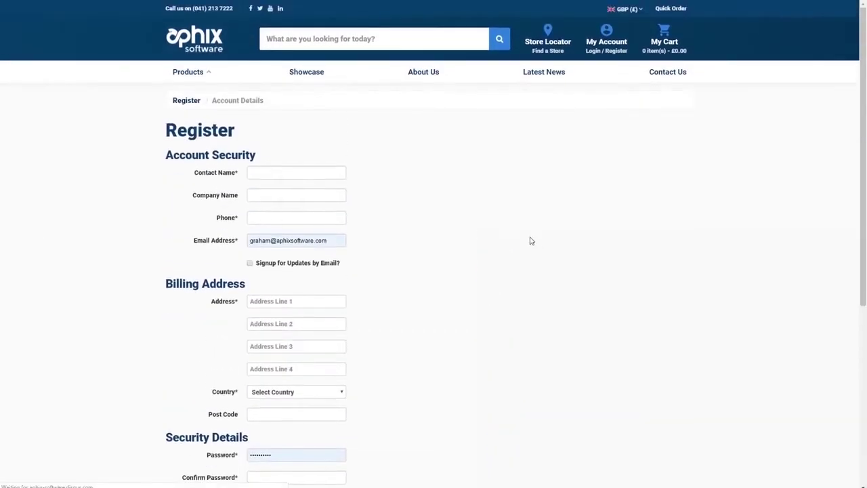
click(606, 37)
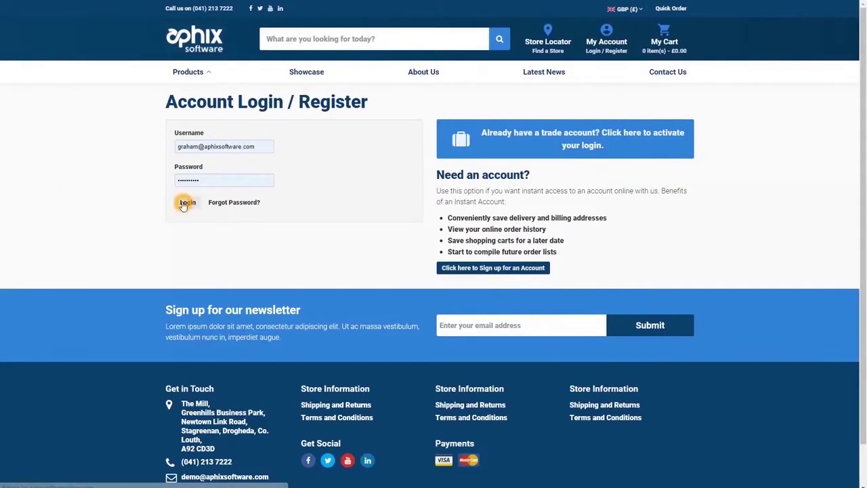
click(183, 203)
Check the sales insights dashboard, then add a new group in Wardrobe.
click(188, 139)
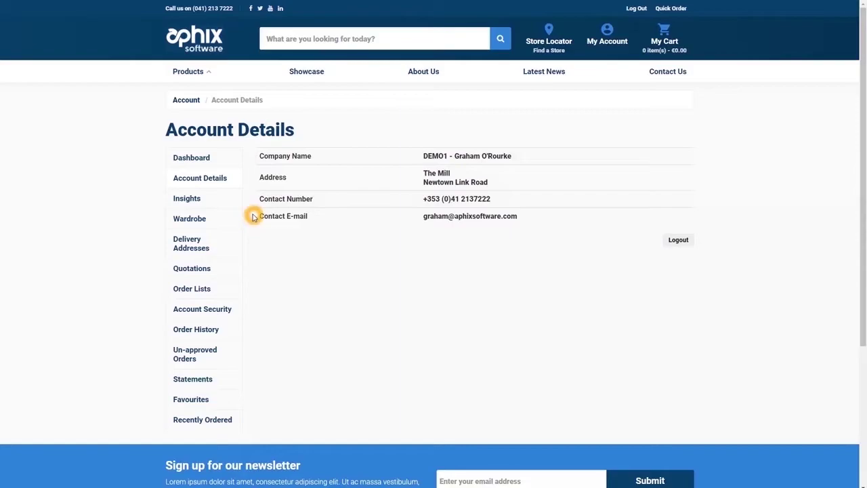
click(206, 197)
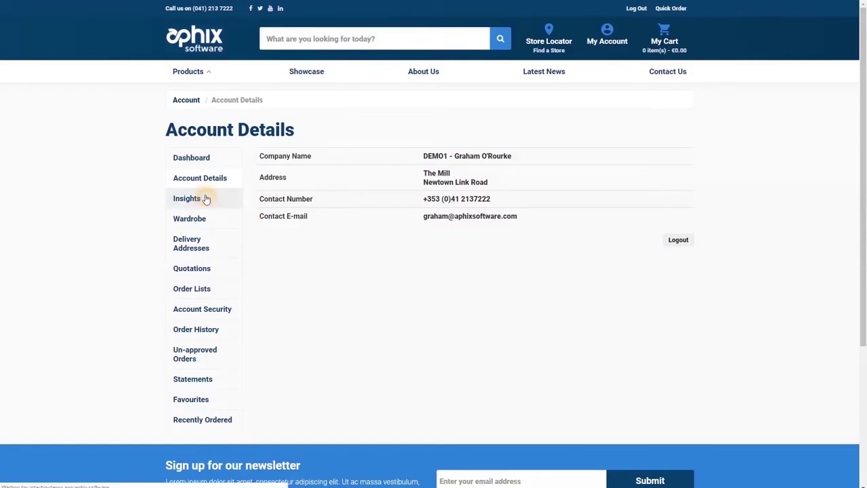
scroll(412, 164, down, 3)
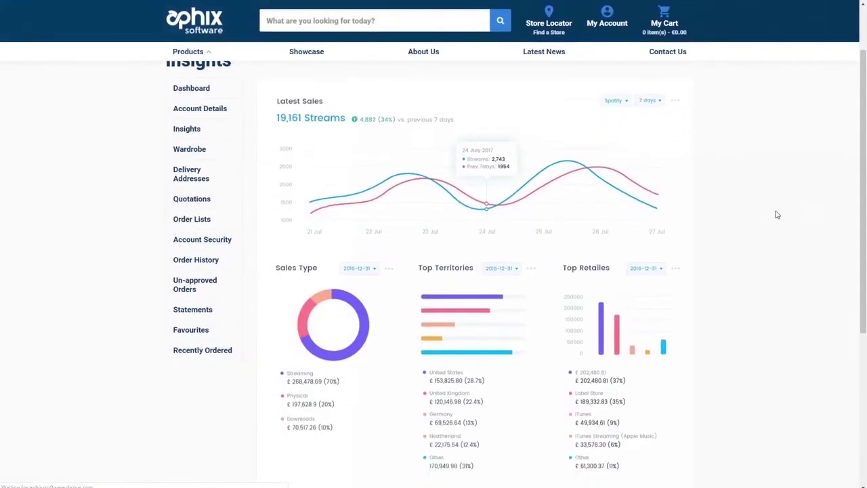
scroll(751, 214, up, 3)
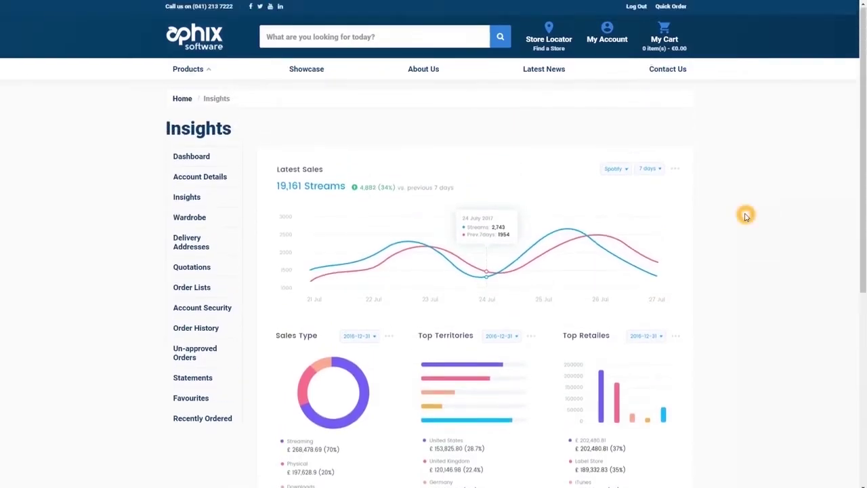
click(171, 223)
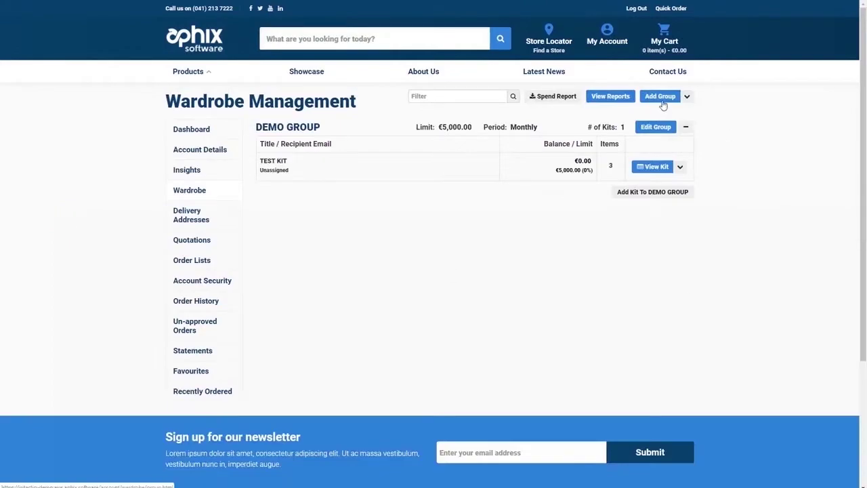
click(316, 178)
Save the Cars group and create a kit in it named 'Cars Kit'.
text(Cars)
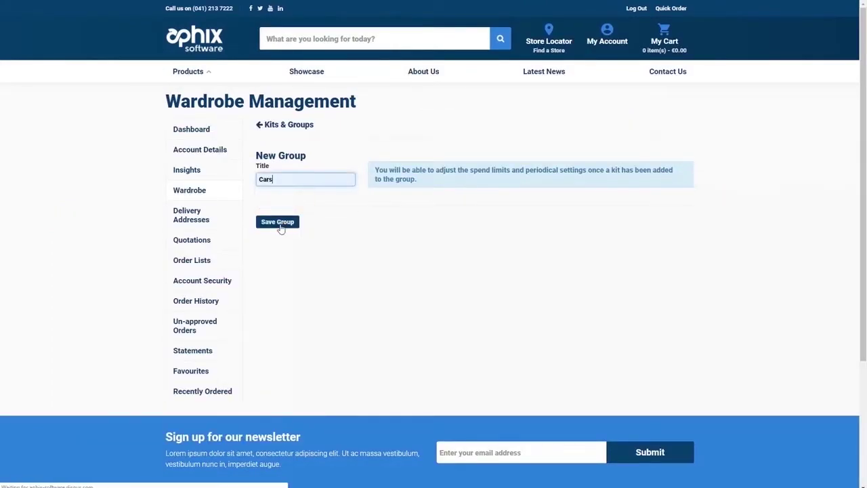
click(664, 290)
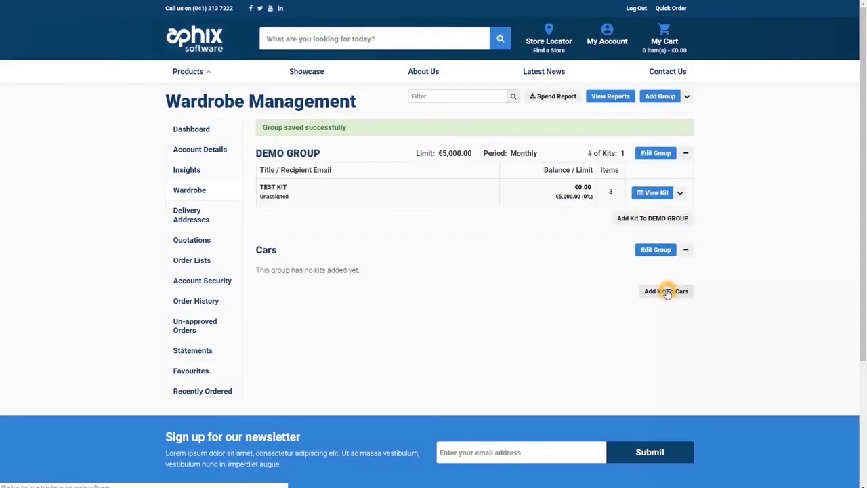
click(535, 183)
text(Car)
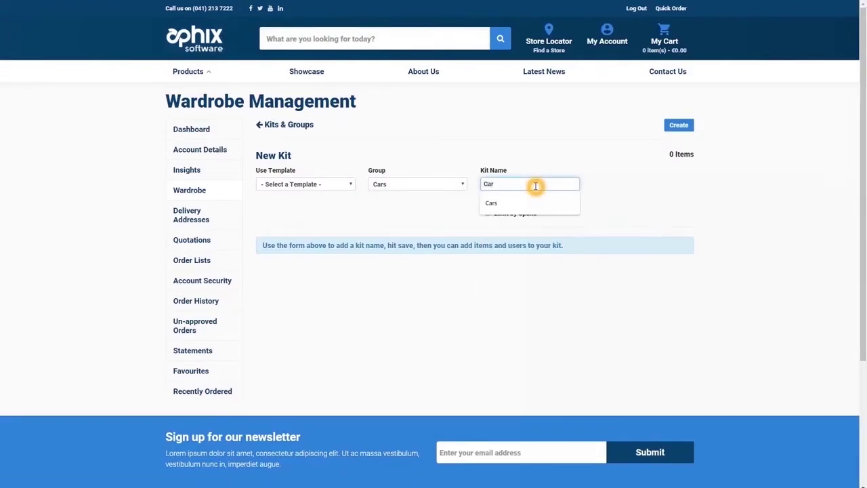
click(518, 203)
text(Kit)
click(678, 125)
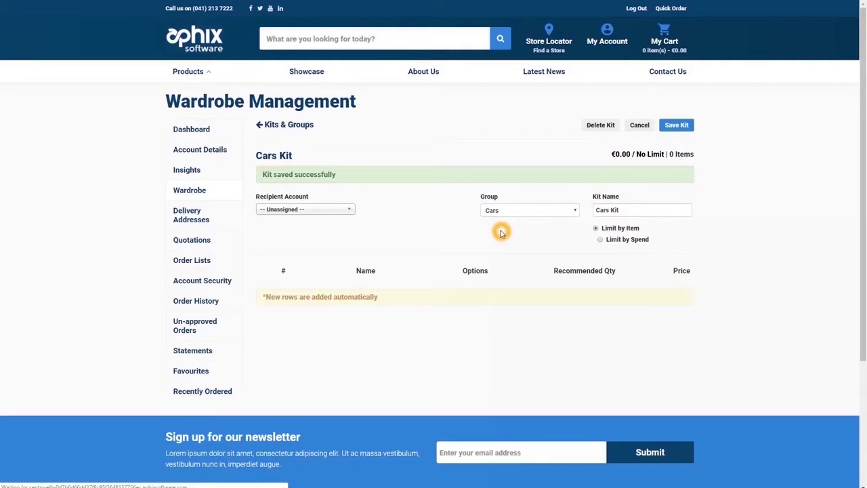
Add Audi A4 2.0 TDI, A4 1.8T SPORT and A4 2.0TDI Avant SE to the kit and save.
click(362, 308)
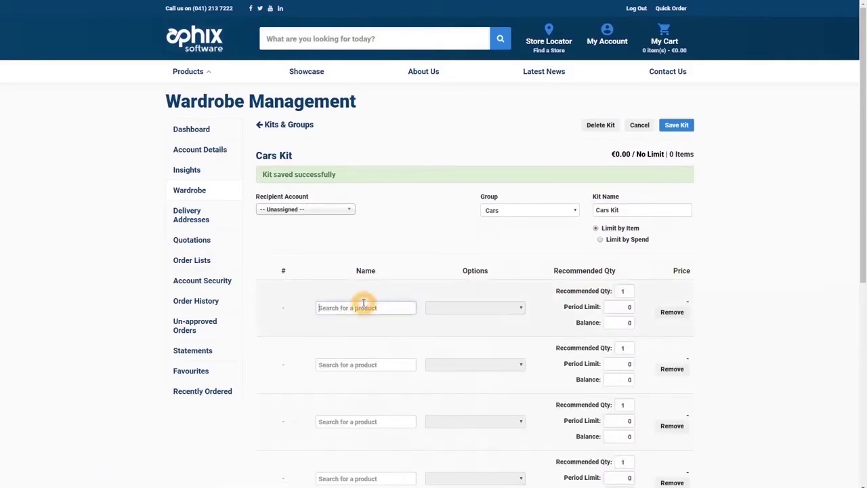
text(audi)
click(449, 256)
click(358, 364)
text(audi)
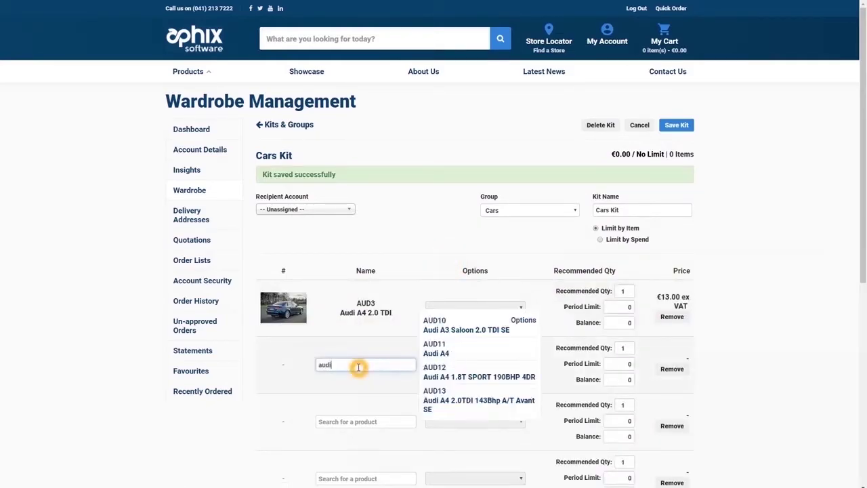
click(447, 373)
click(342, 418)
text(aud)
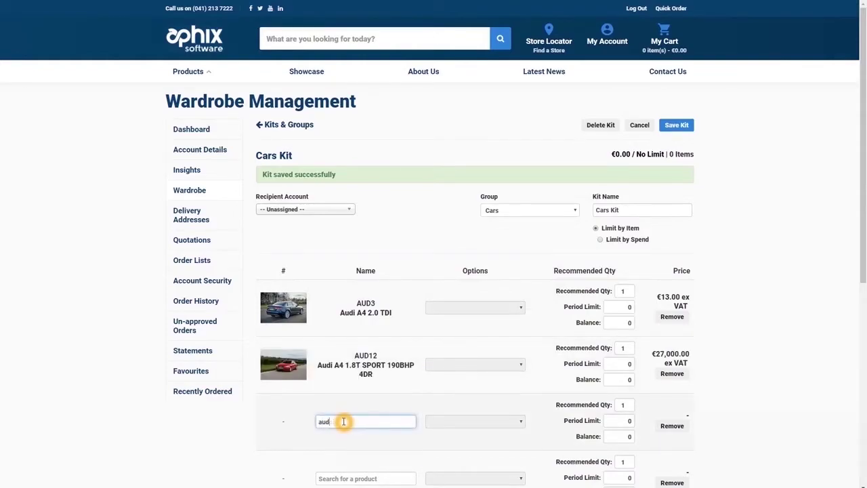
text(i)
click(445, 441)
click(676, 126)
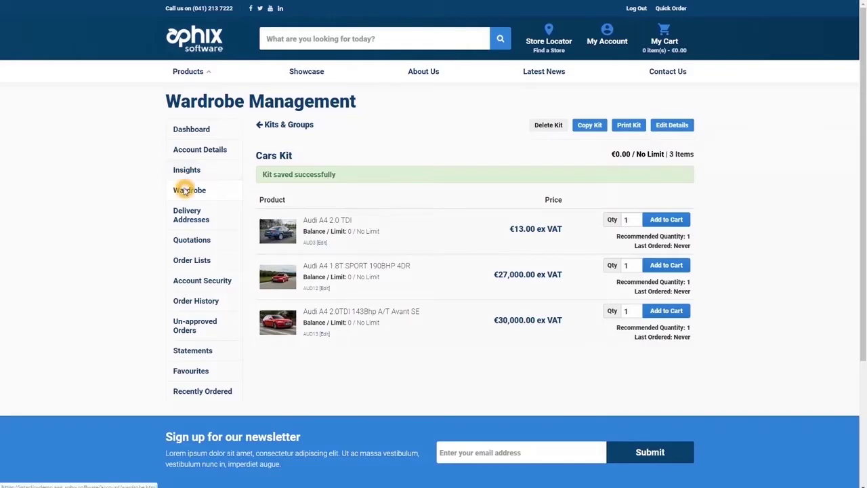
Give the Cars group a Yearly period, Value limit type and 80000 limit, then save.
click(271, 125)
click(642, 227)
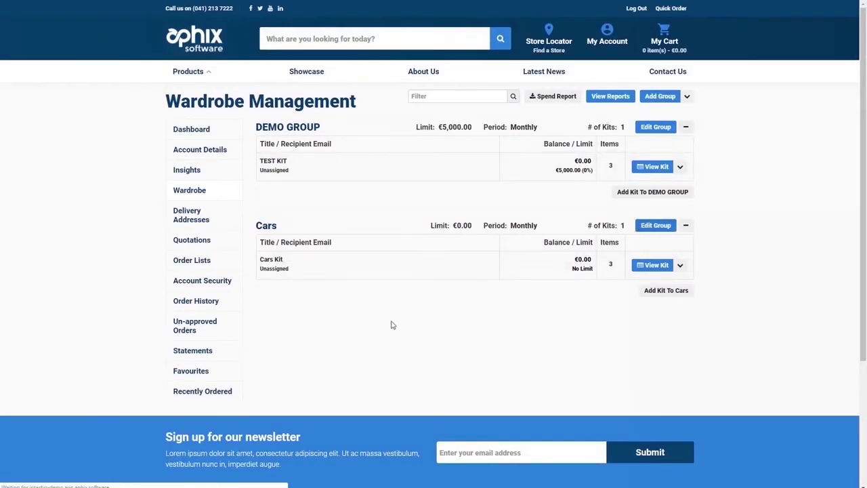
click(416, 179)
click(383, 216)
click(517, 178)
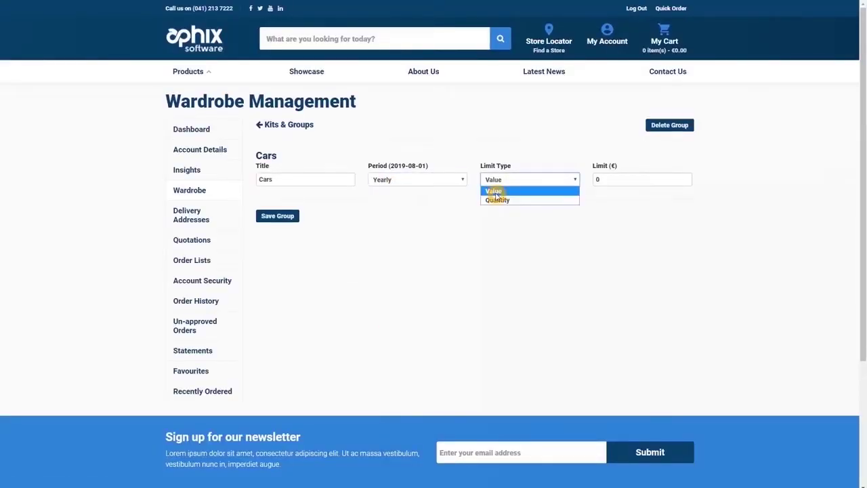
click(495, 192)
click(601, 180)
text(80000)
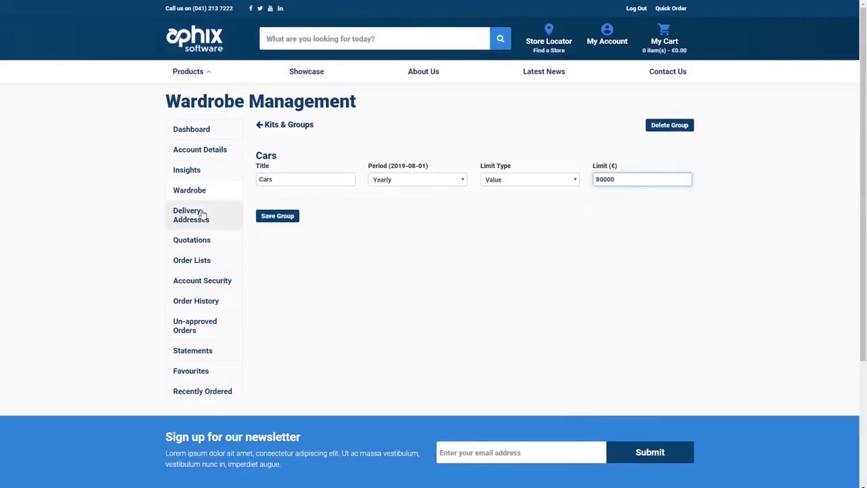
click(277, 215)
click(166, 216)
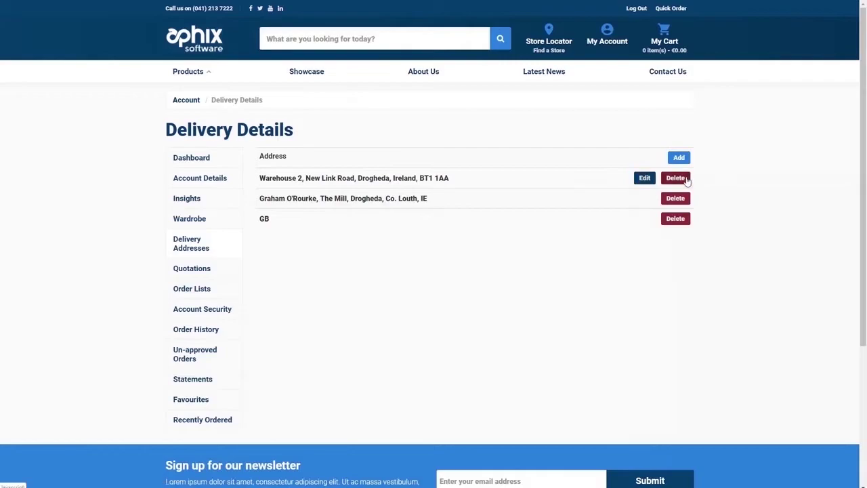
click(678, 157)
click(362, 154)
click(364, 174)
click(359, 289)
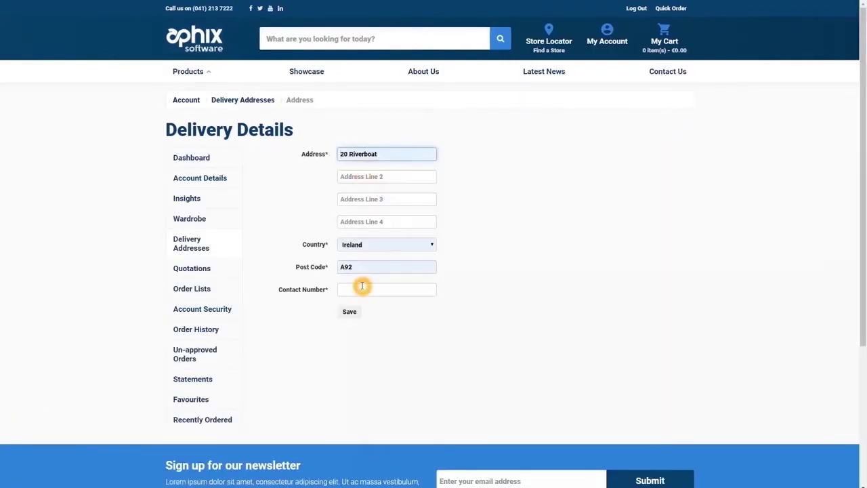
text(0871234567)
click(348, 311)
click(675, 267)
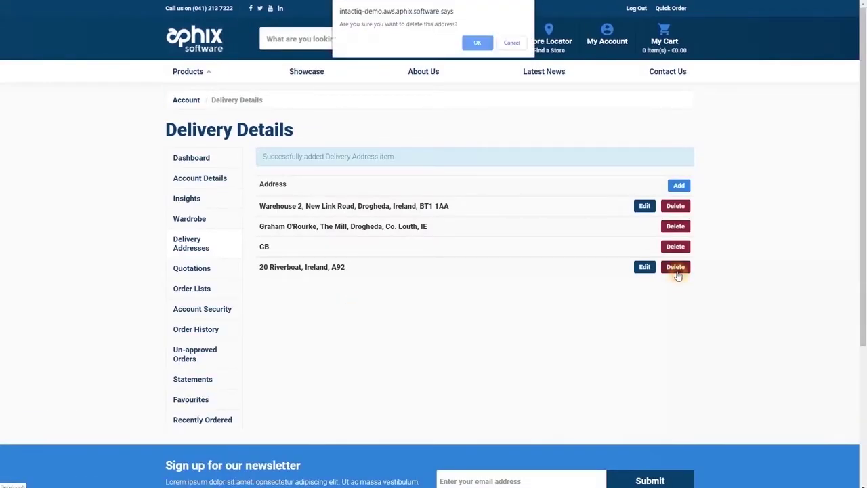
click(484, 43)
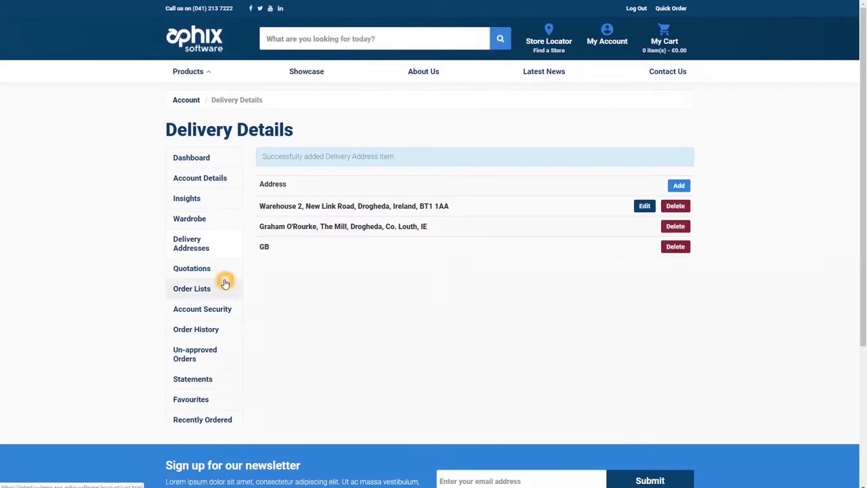
Review the quotations list and the line items of quotation SQ0000037.
click(197, 273)
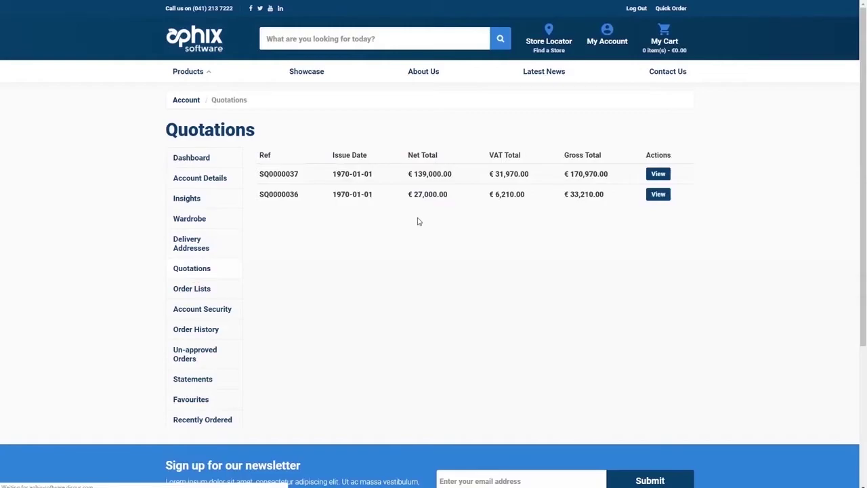
drag(265, 156, 440, 155)
double_click(348, 154)
click(478, 149)
click(657, 173)
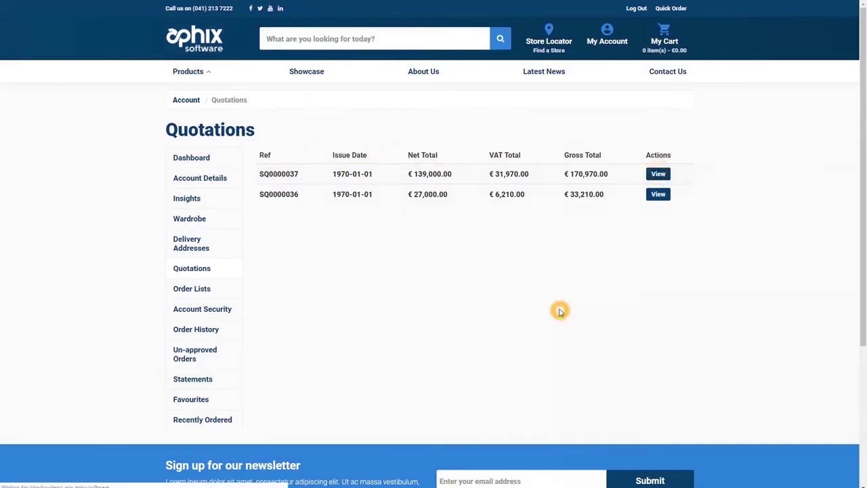
click(654, 153)
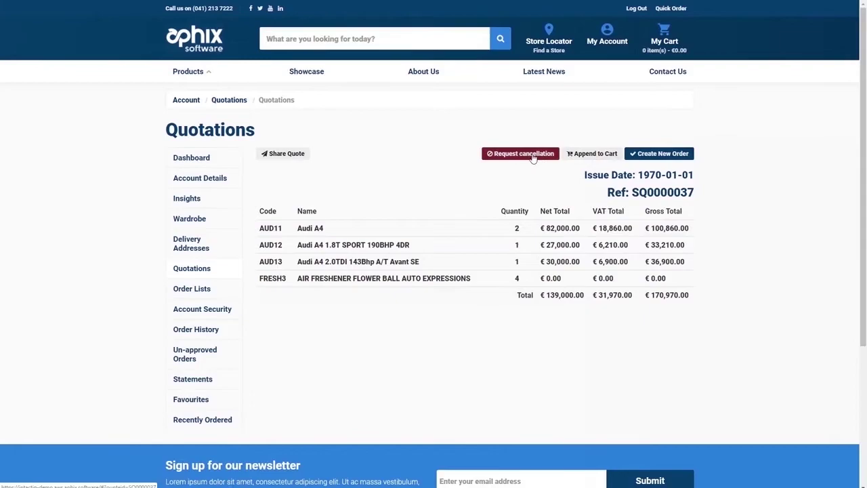
Browse the saved order lists: Cars, Monthly and Christmas.
click(175, 290)
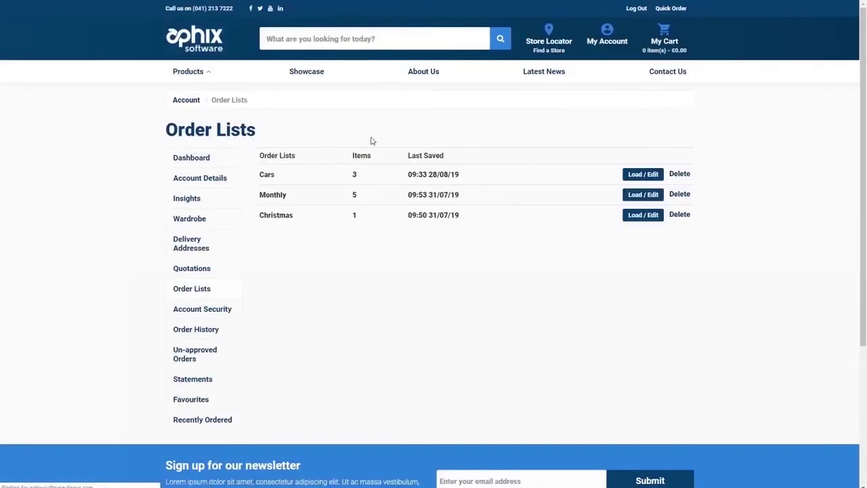
click(421, 171)
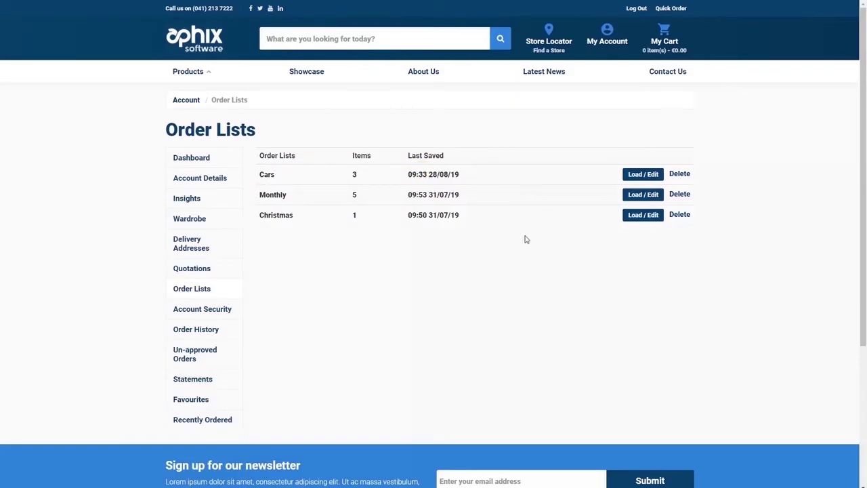
click(517, 267)
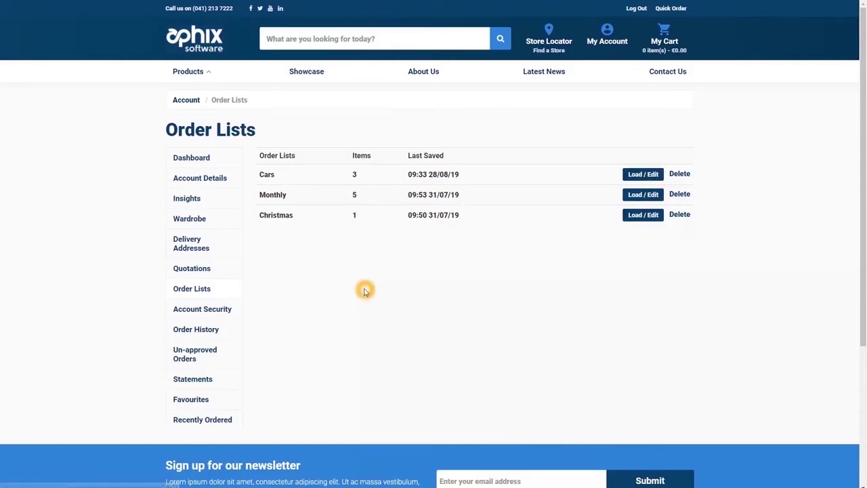
Look over the account security page's new password and confirmation fields.
click(184, 309)
click(362, 173)
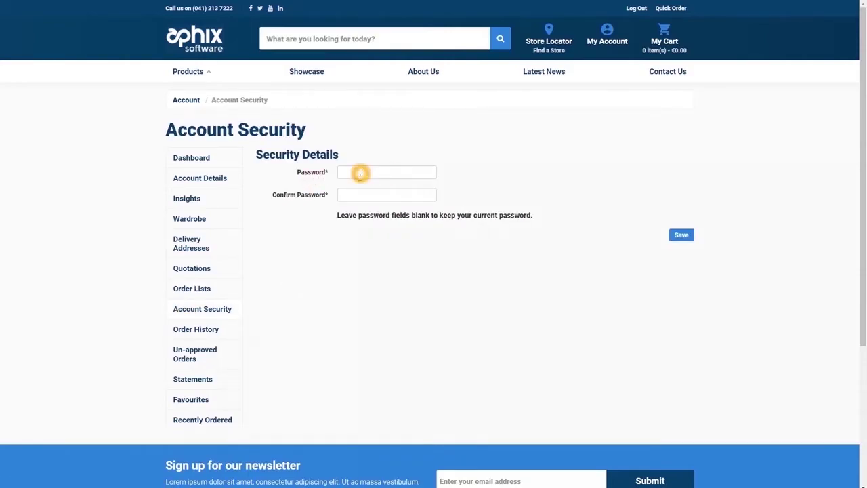
click(363, 198)
Review order SO0001106's items in order history, then confirm no orders await approval.
click(276, 282)
click(189, 331)
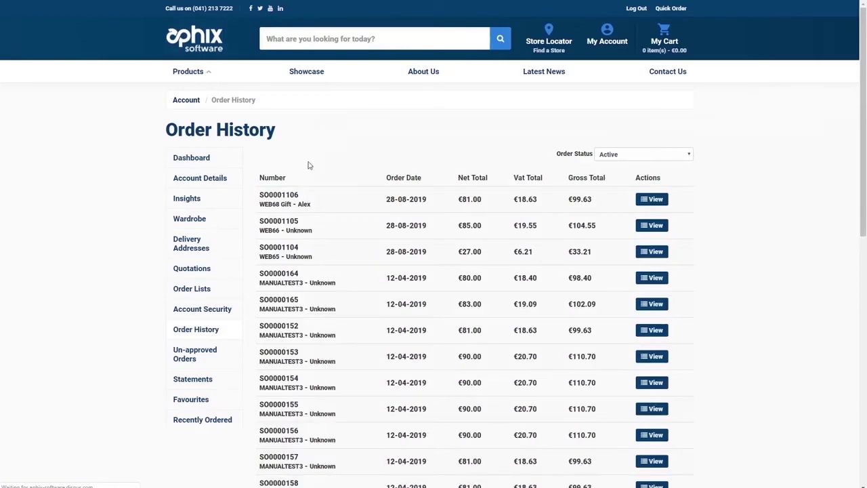
click(285, 184)
click(382, 180)
click(455, 178)
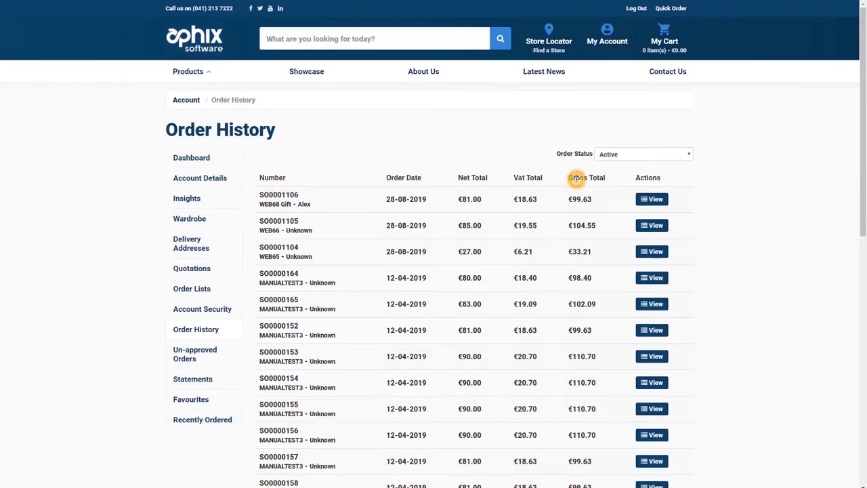
click(660, 201)
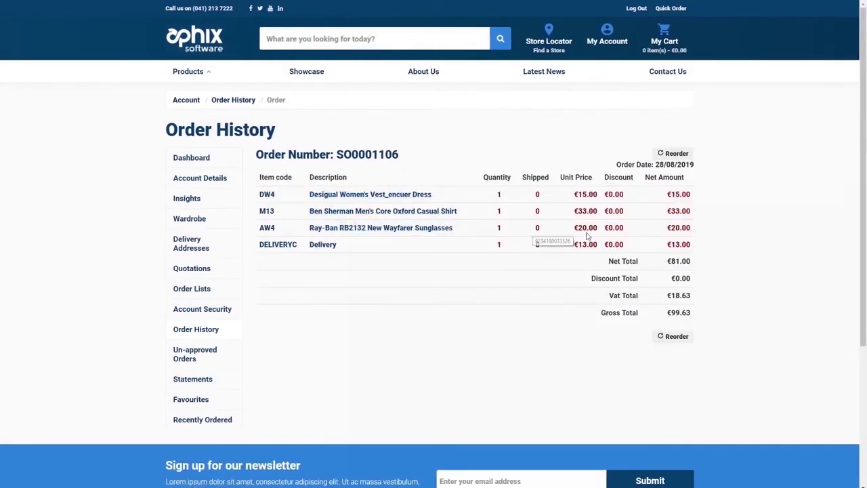
click(669, 154)
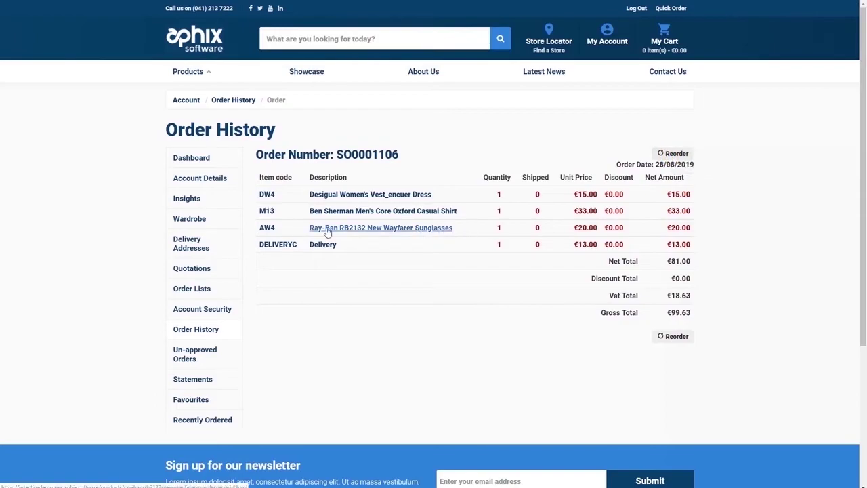
click(193, 352)
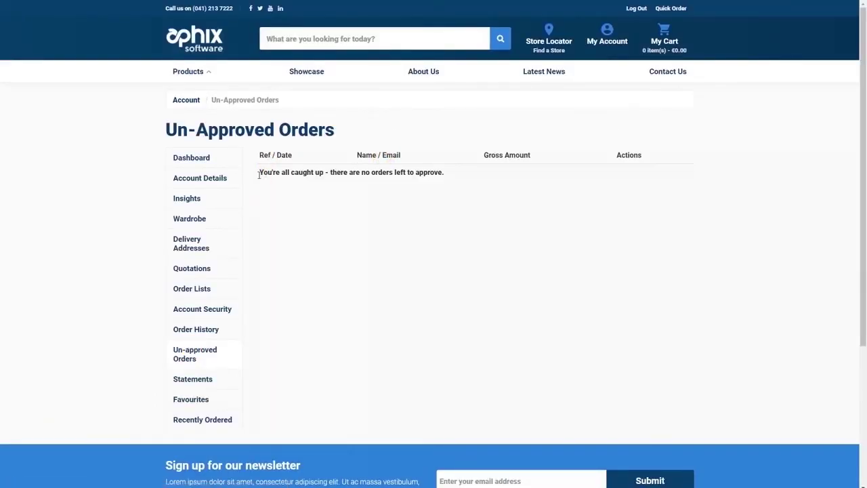
Note the no-orders-to-approve message and look through the account statements.
drag(260, 172, 443, 173)
click(441, 218)
click(211, 386)
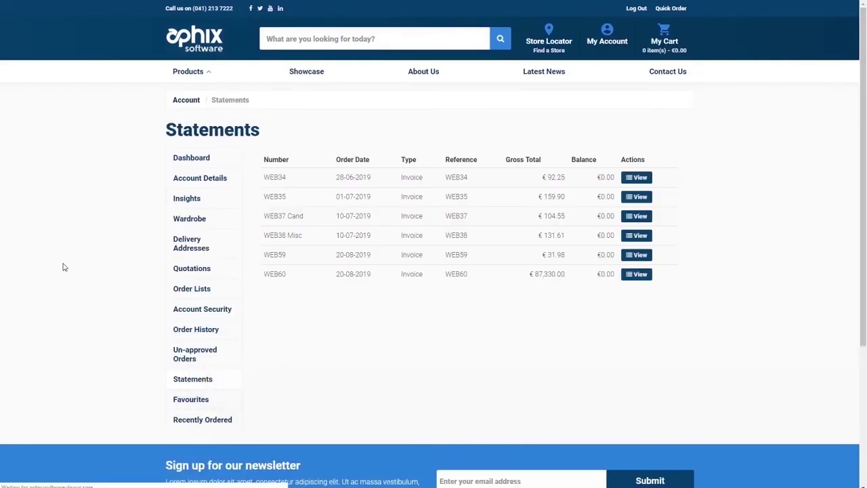
click(64, 264)
scroll(63, 265, down, 1)
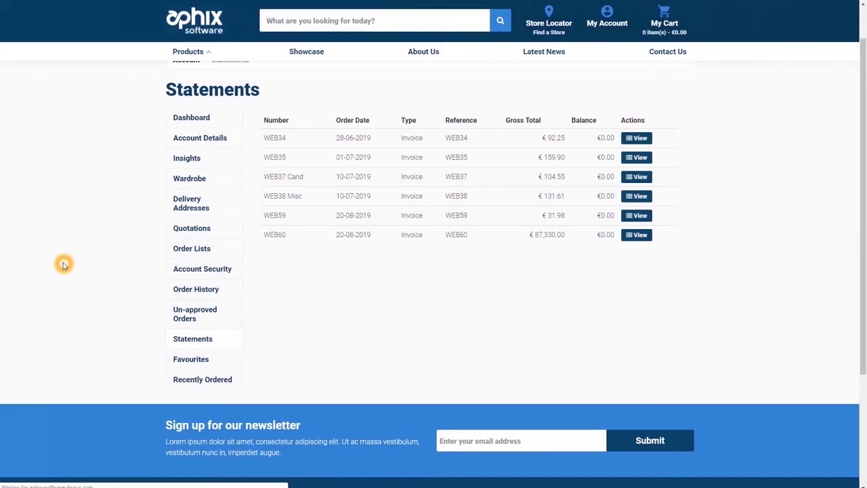
Remove the Bialetti Moka Express 3 Cup from favourites and view recently ordered products.
click(191, 359)
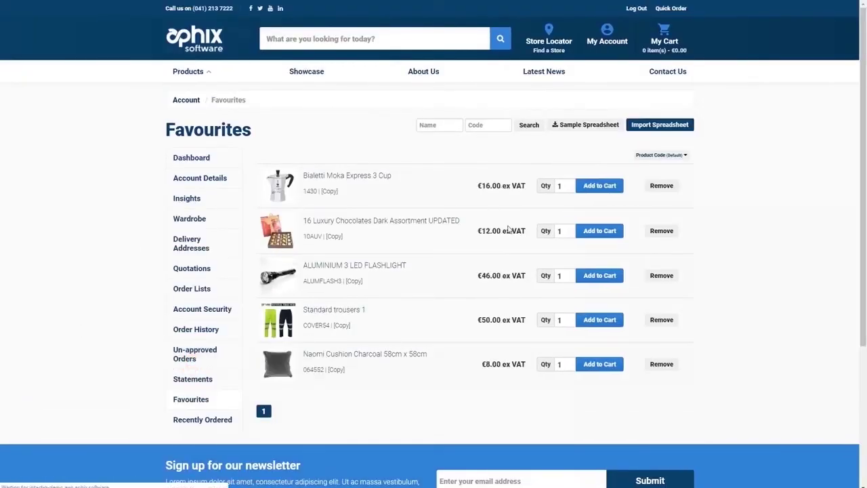
scroll(576, 204, down, 1)
click(667, 150)
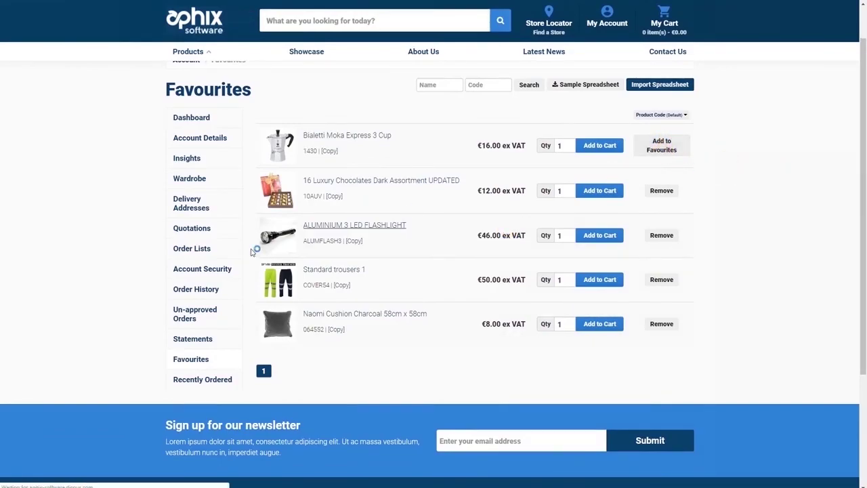
click(199, 381)
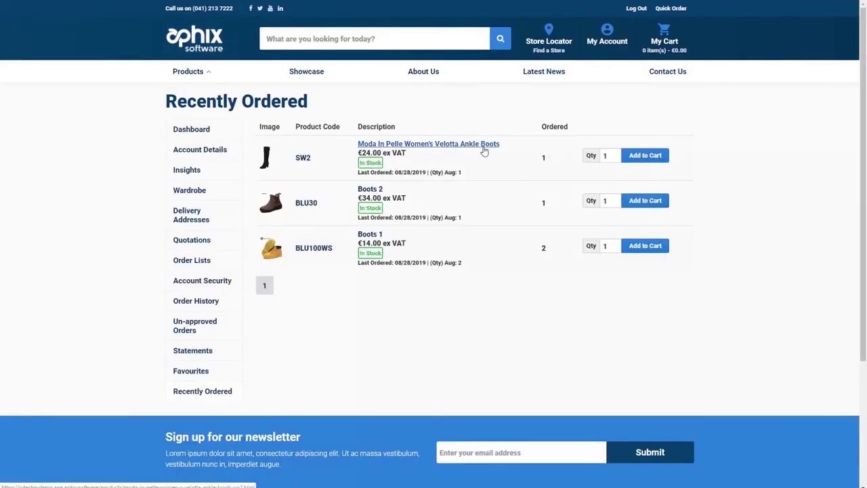
Leave the account area for the shop's home page and its product categories.
click(445, 341)
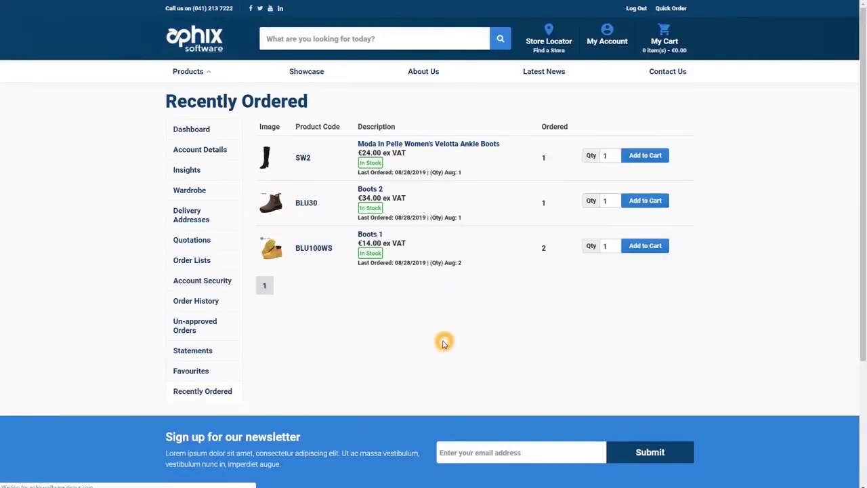
click(492, 355)
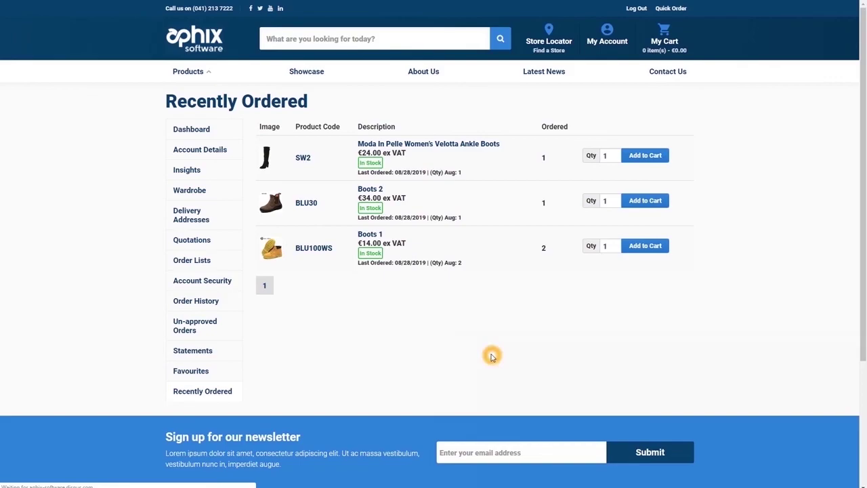